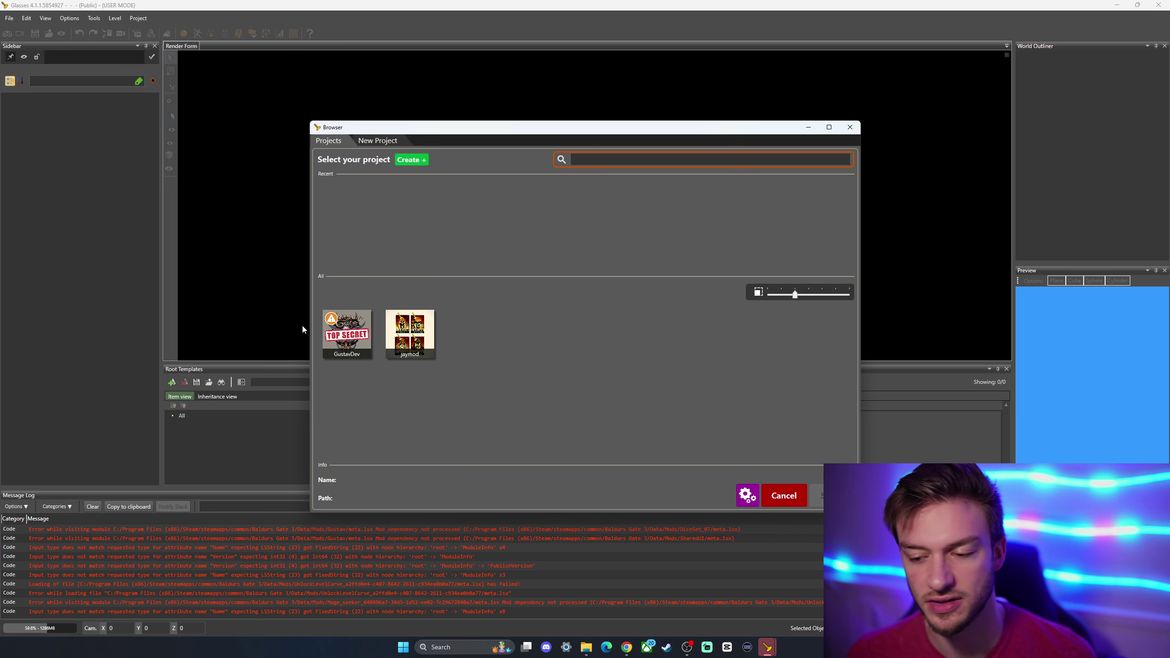
Create a new Mod project named test123
{"action": "left_click", "coordinate": [376, 141]}
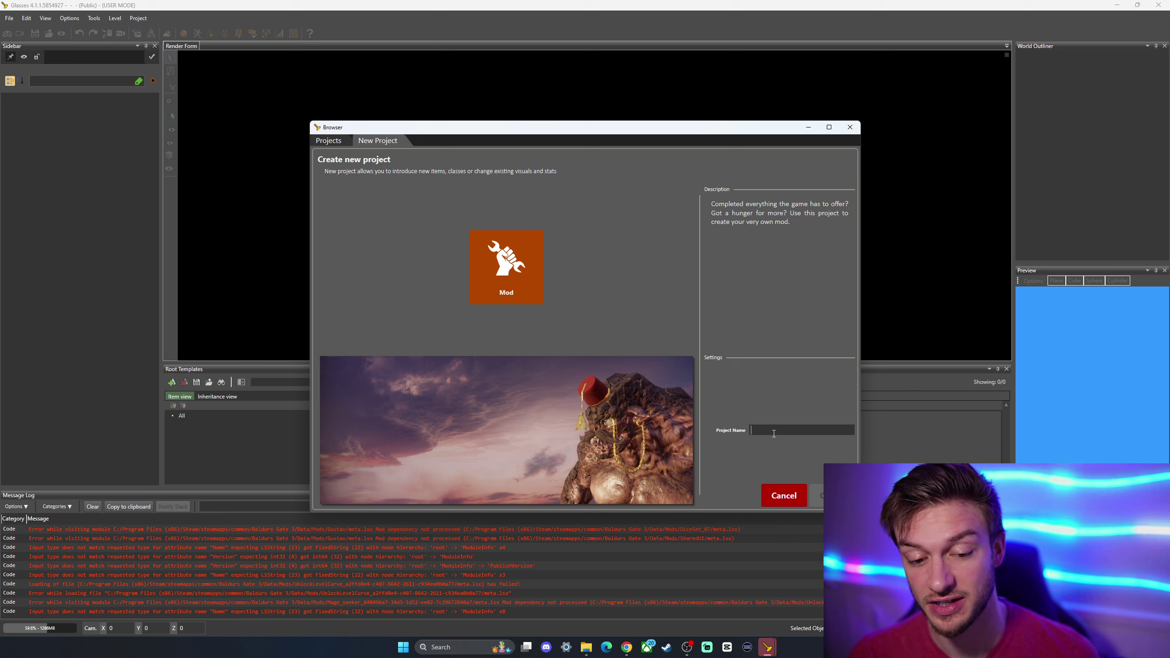
{"action": "type", "text": "t"}
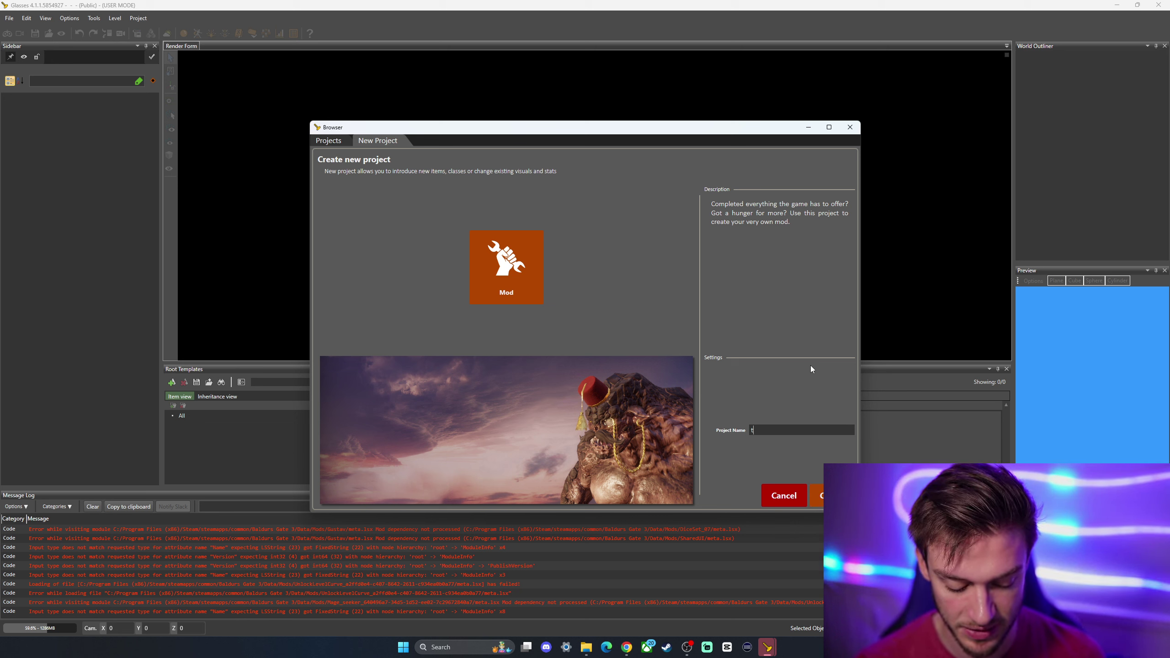
{"action": "type", "text": "est123"}
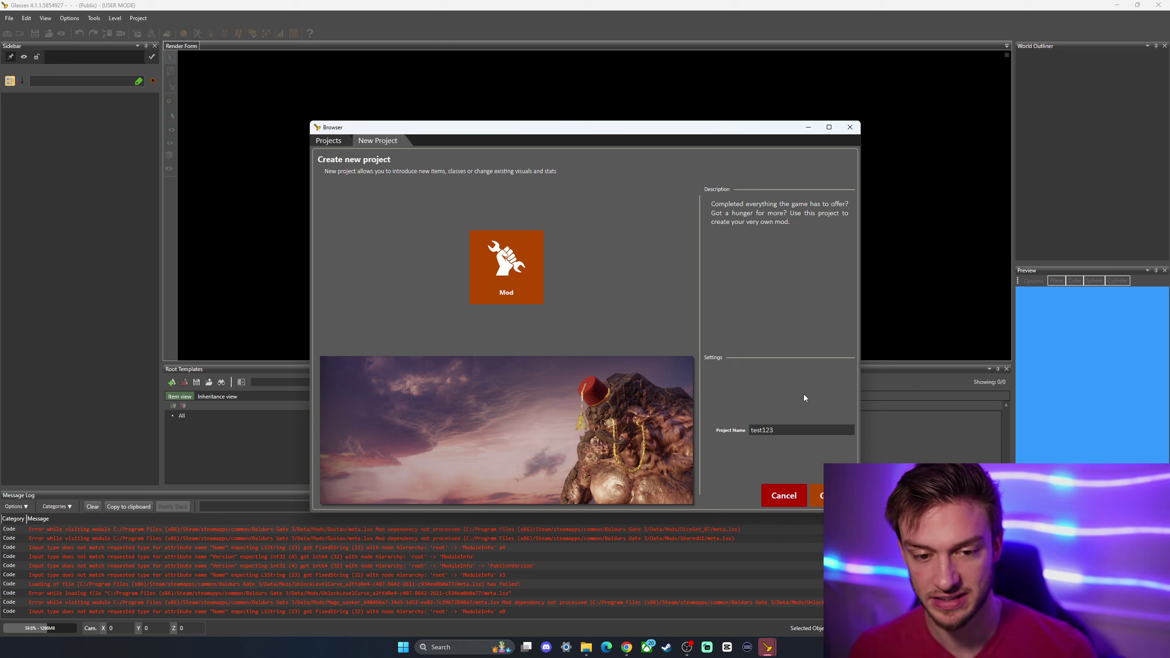
{"action": "left_click", "coordinate": [825, 496]}
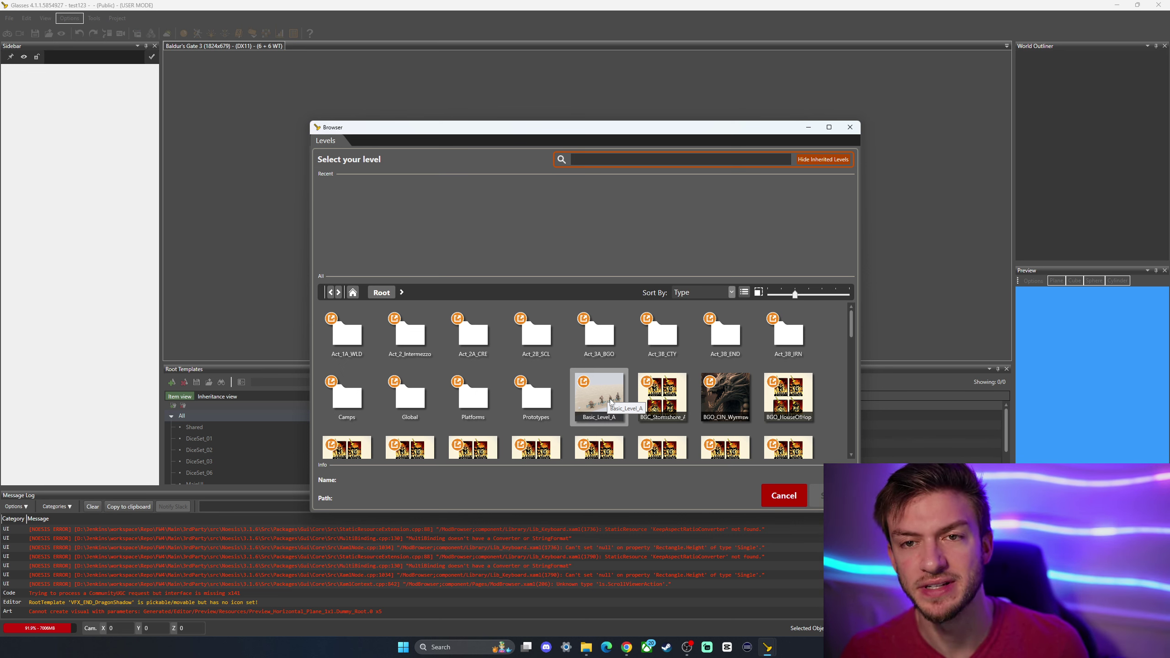
Browse the level grid, try a 'cc' search, clear it, and open Basic_Level_A
{"action": "scroll", "coordinate": [738, 387], "scroll_direction": "down", "scroll_amount": 5}
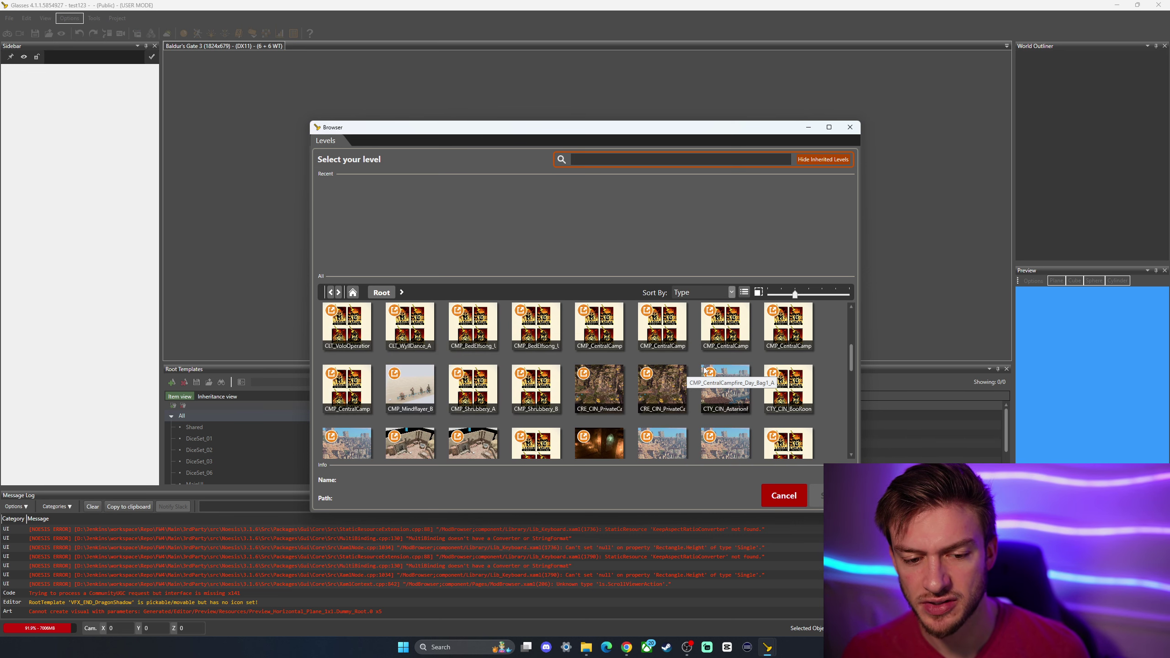
{"action": "scroll", "coordinate": [722, 378], "scroll_direction": "down", "scroll_amount": 5}
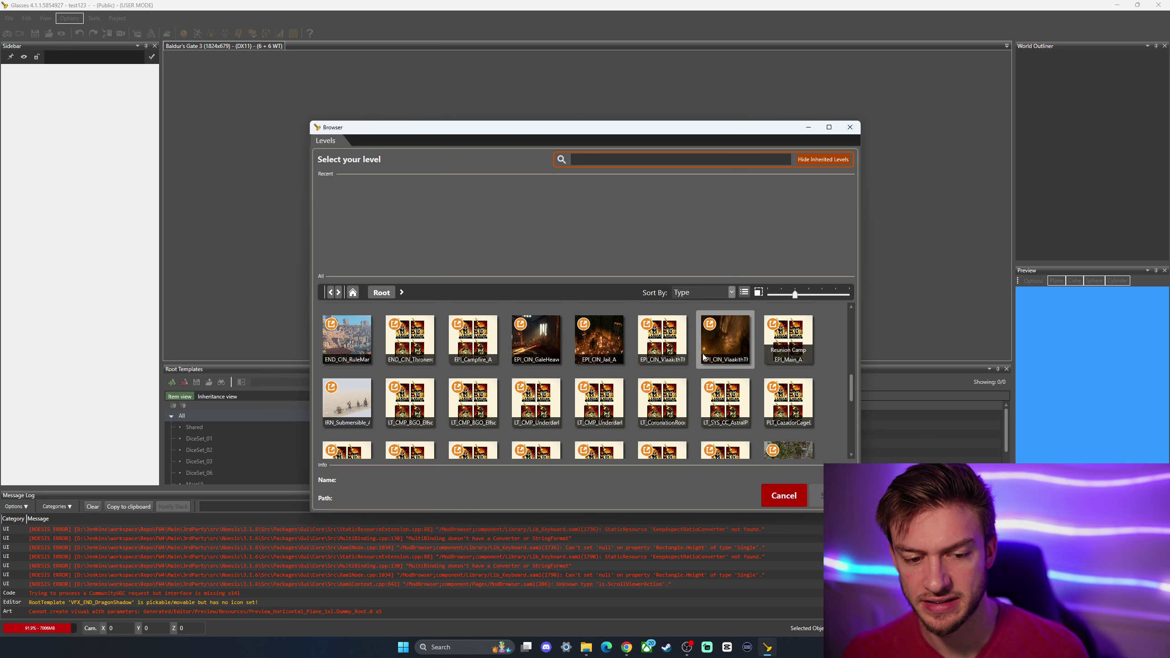
{"action": "scroll", "coordinate": [599, 350], "scroll_direction": "down", "scroll_amount": 4}
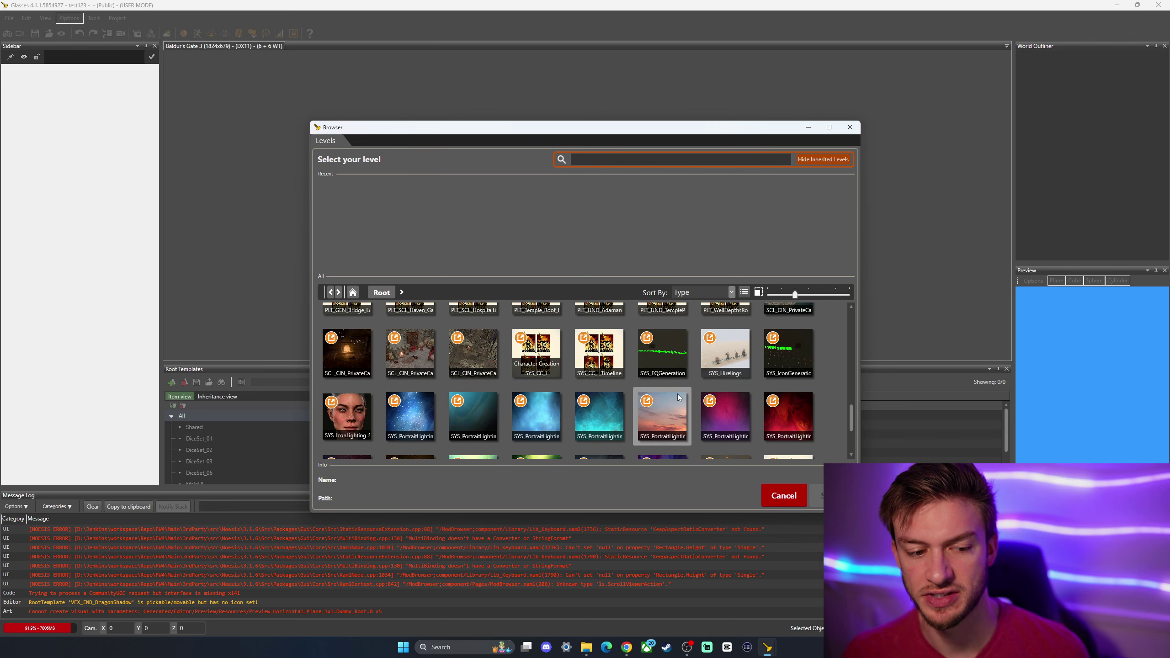
{"action": "scroll", "coordinate": [474, 384], "scroll_direction": "down", "scroll_amount": 1}
{"action": "scroll", "coordinate": [530, 378], "scroll_direction": "up", "scroll_amount": 9}
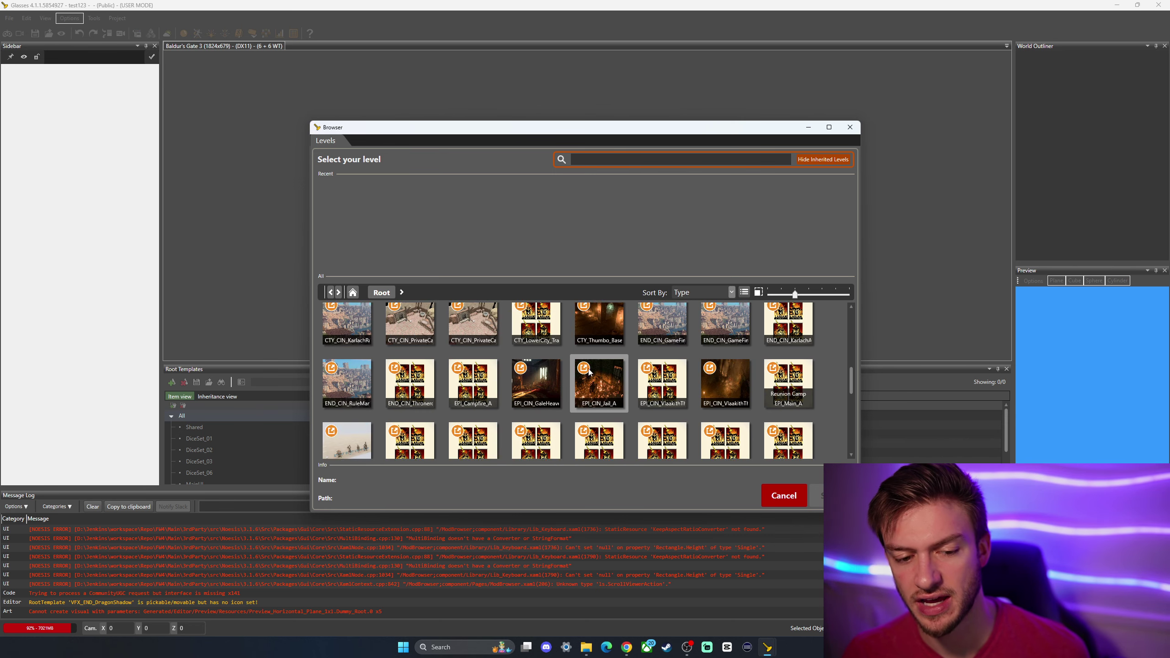
{"action": "scroll", "coordinate": [582, 372], "scroll_direction": "up", "scroll_amount": 5}
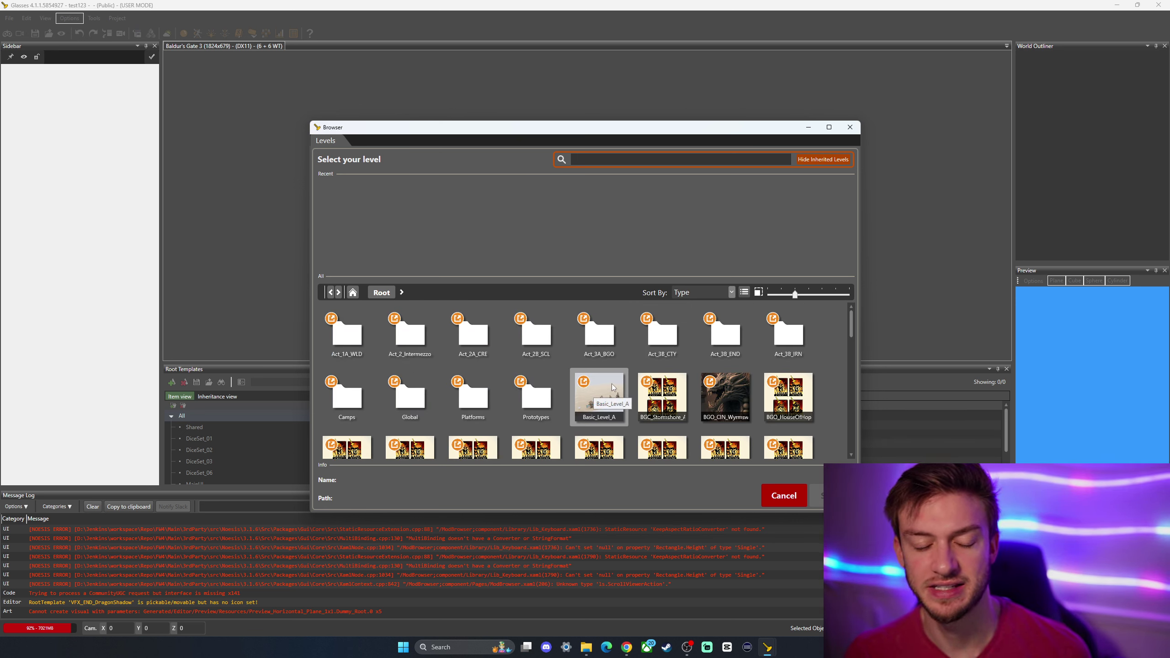
{"action": "left_click", "coordinate": [589, 159]}
{"action": "type", "text": "cc"}
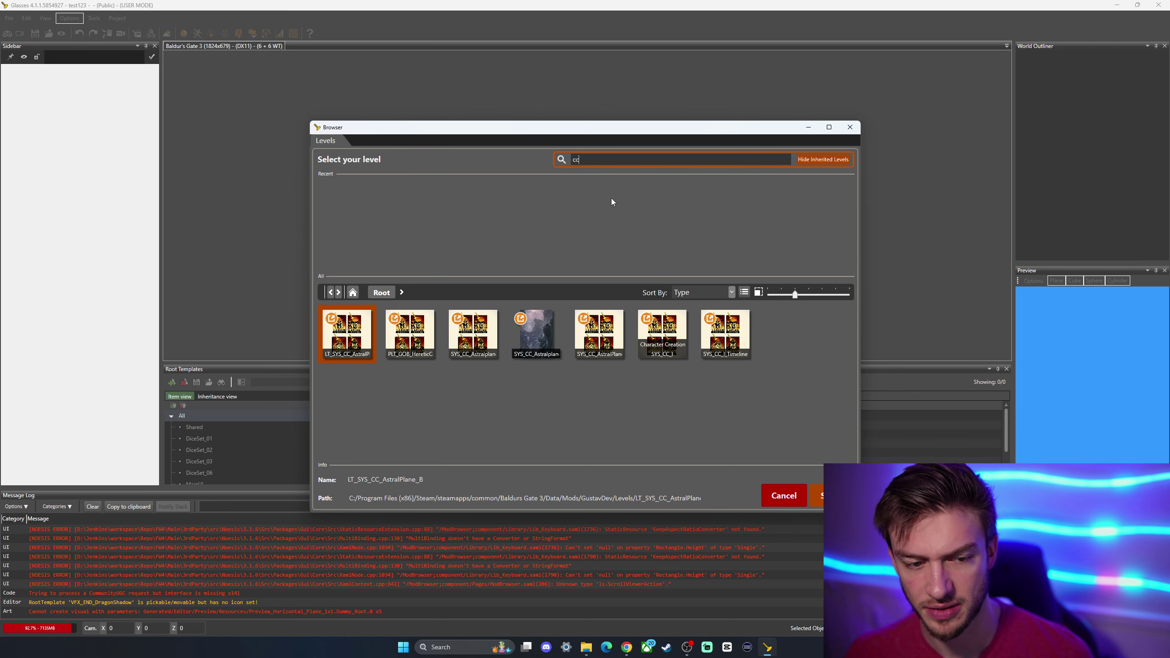
{"action": "key", "text": "BackSpace"}
{"action": "key", "text": "BackSpace"}
{"action": "double_click", "coordinate": [607, 396]}
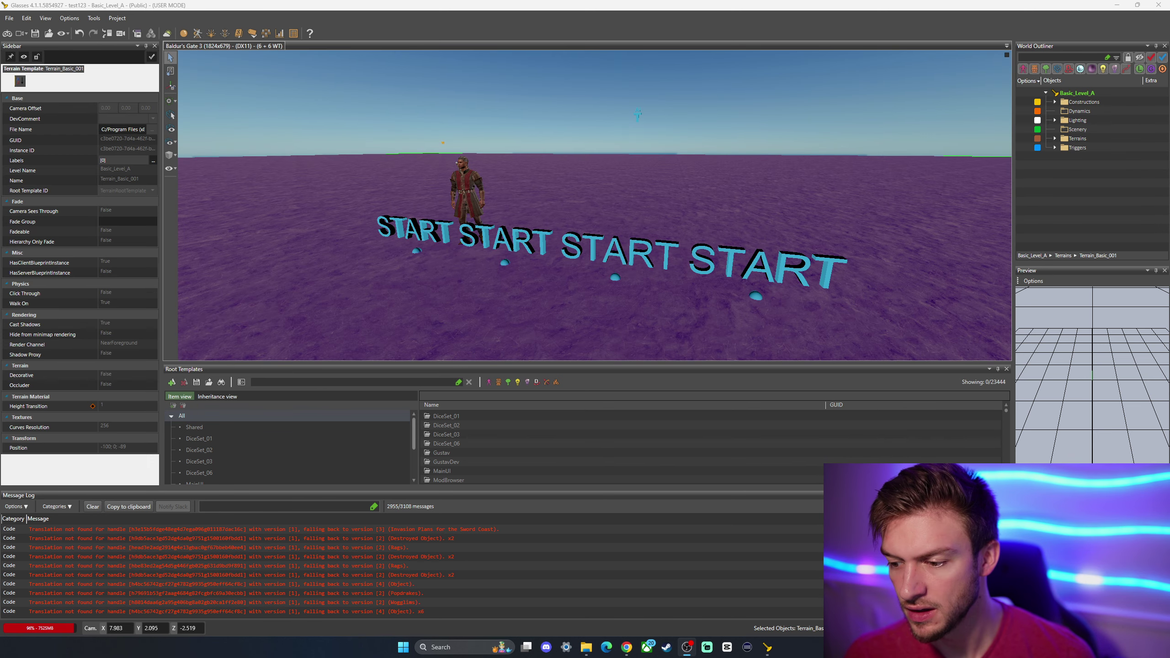
{"action": "left_click", "coordinate": [476, 201]}
{"action": "left_click", "coordinate": [572, 193]}
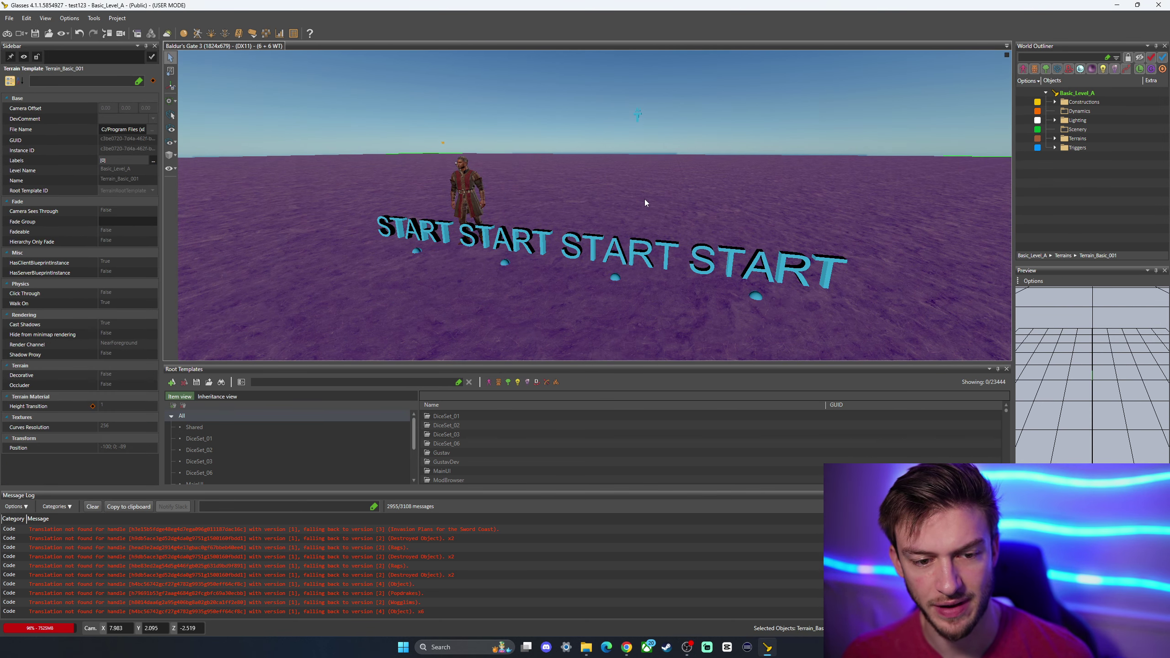
Enter game mode, walk the character, cast Arms of Hadar, then return to the editor
{"action": "left_click", "coordinate": [7, 34]}
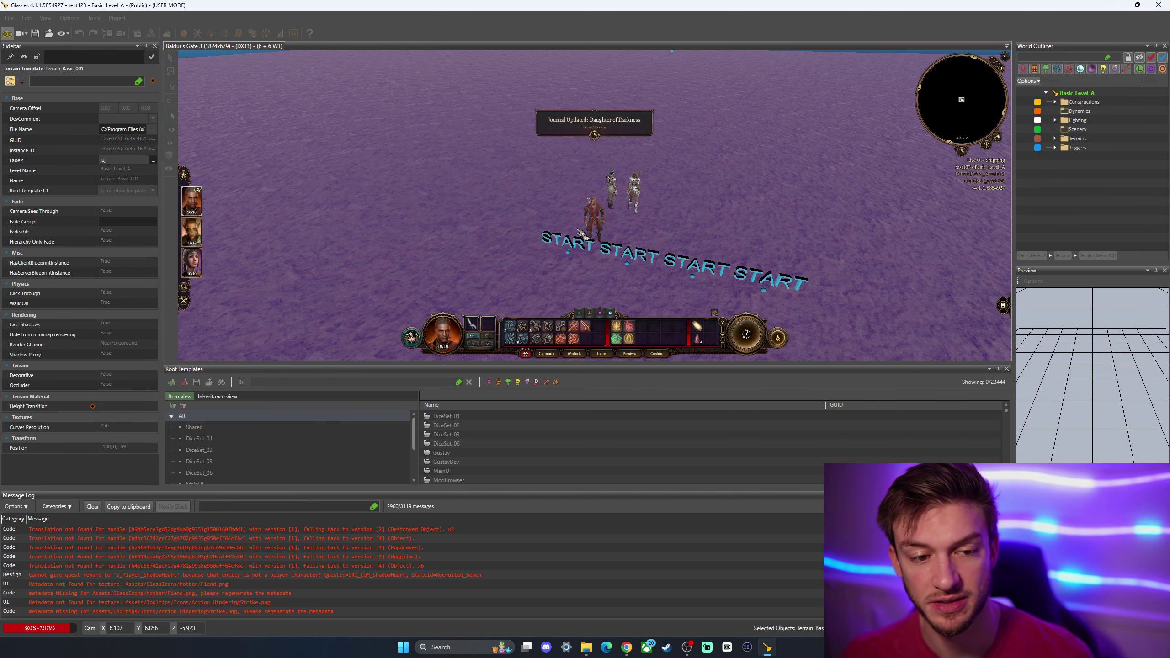
{"action": "left_click", "coordinate": [507, 261]}
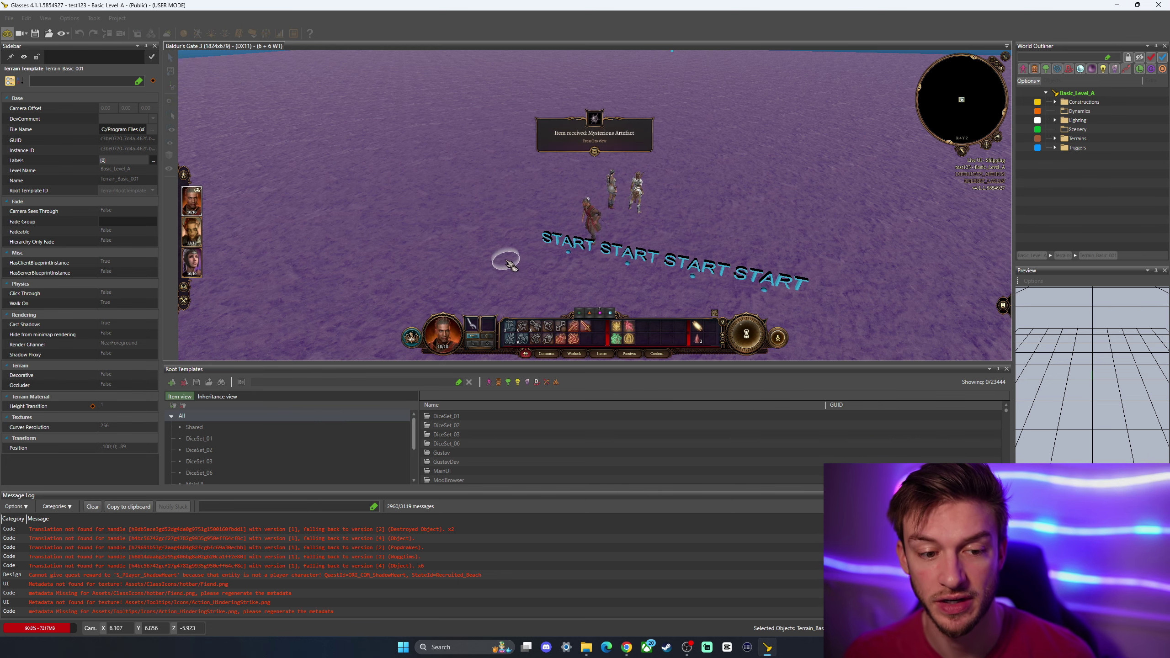
{"action": "left_click", "coordinate": [617, 339]}
{"action": "left_click", "coordinate": [617, 279]}
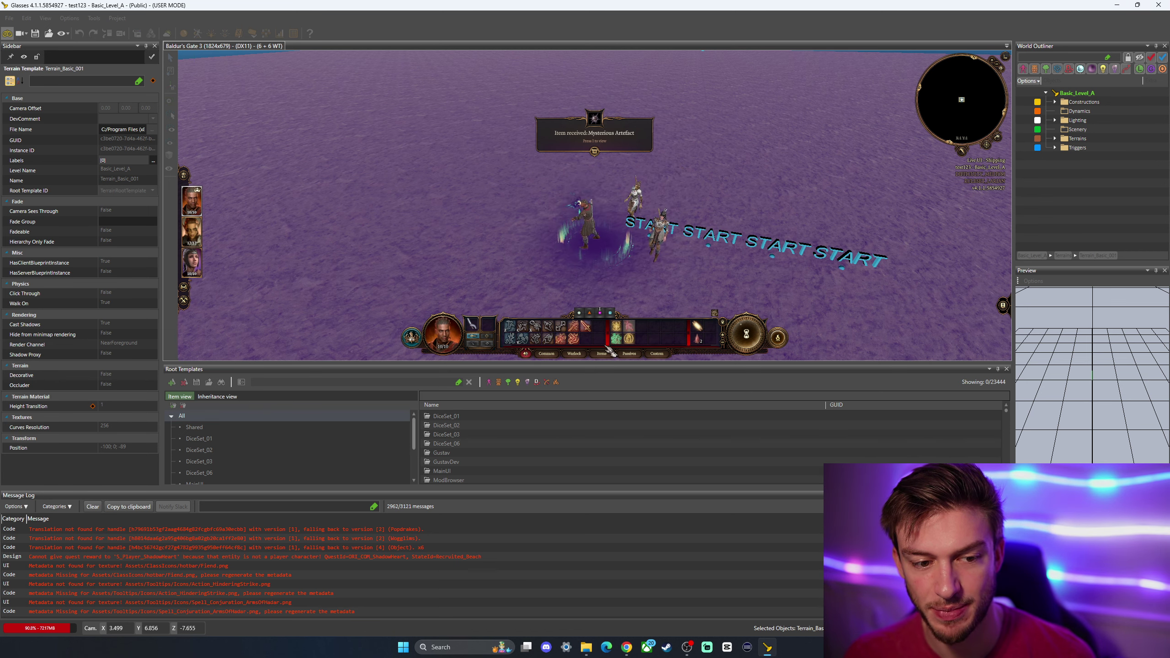
{"action": "scroll", "coordinate": [635, 236], "scroll_direction": "up", "scroll_amount": 5}
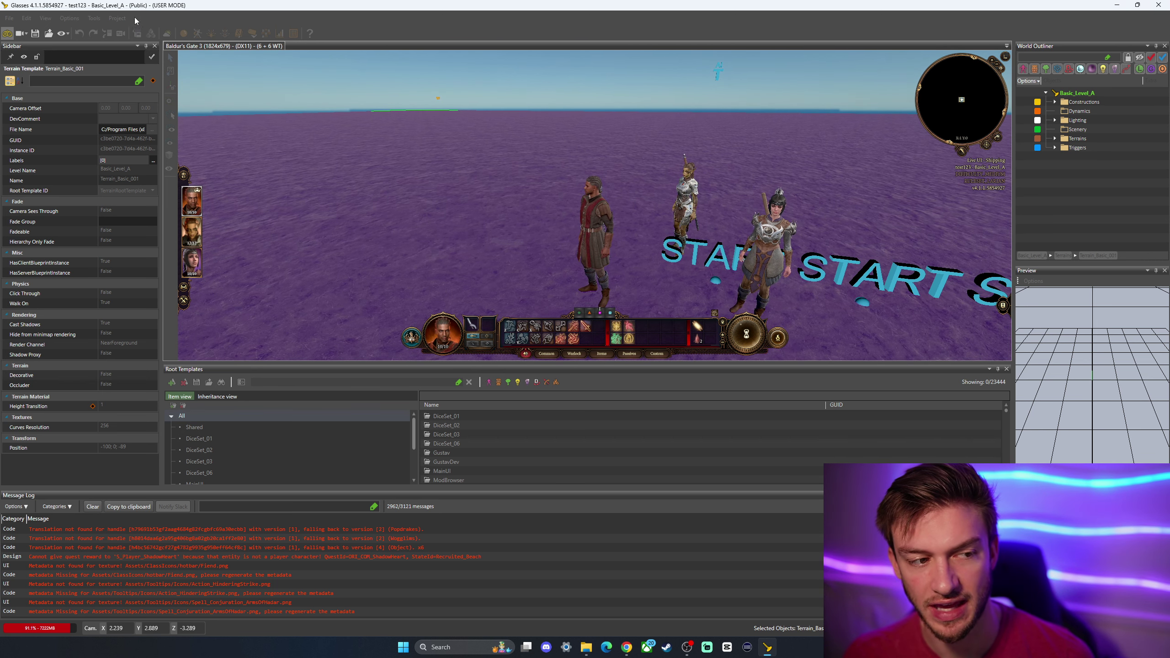
{"action": "left_click", "coordinate": [7, 34]}
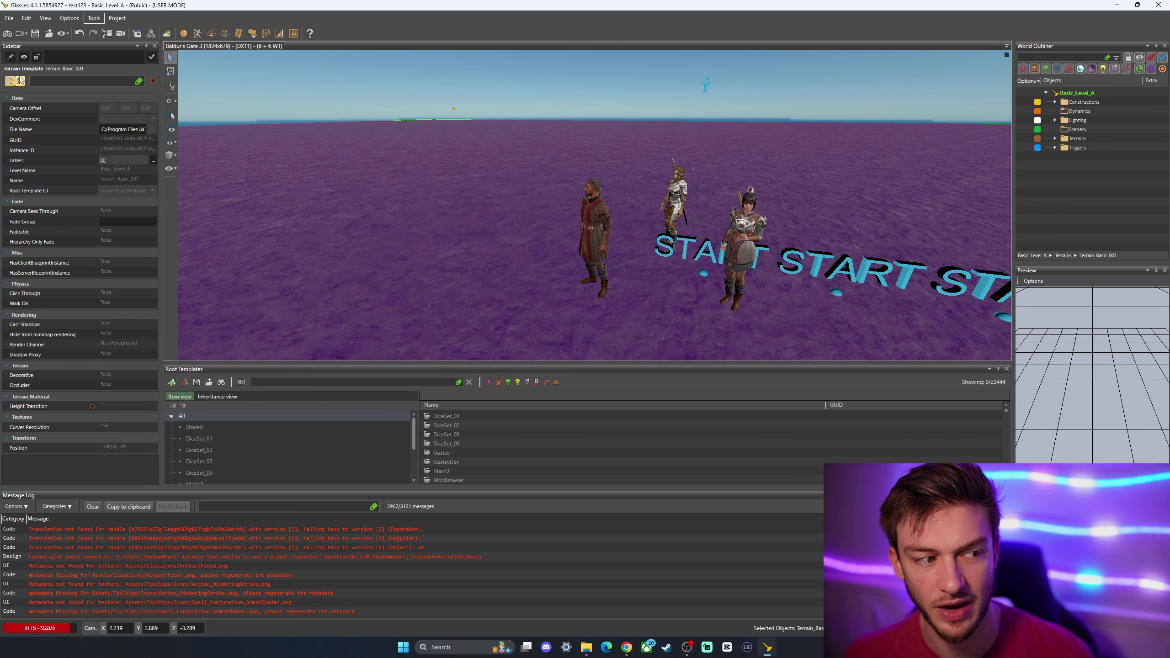
In the Stats Editor, expand Shared > SpellData and browse the Shout and Target tables
{"action": "left_click", "coordinate": [280, 34]}
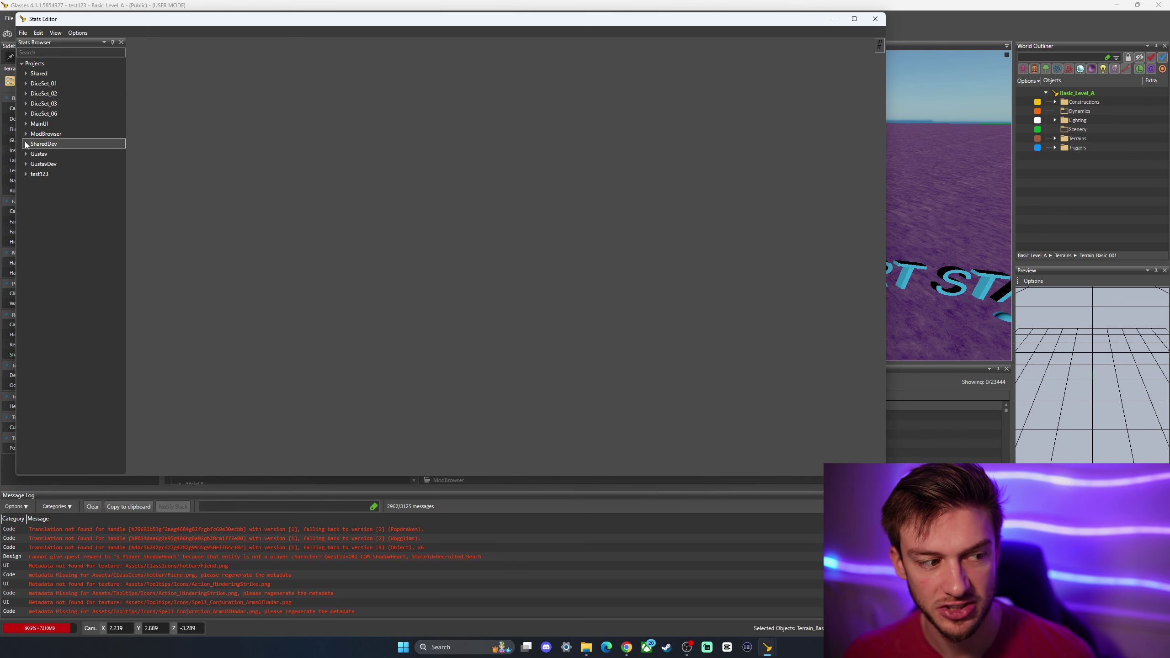
{"action": "left_click", "coordinate": [26, 73]}
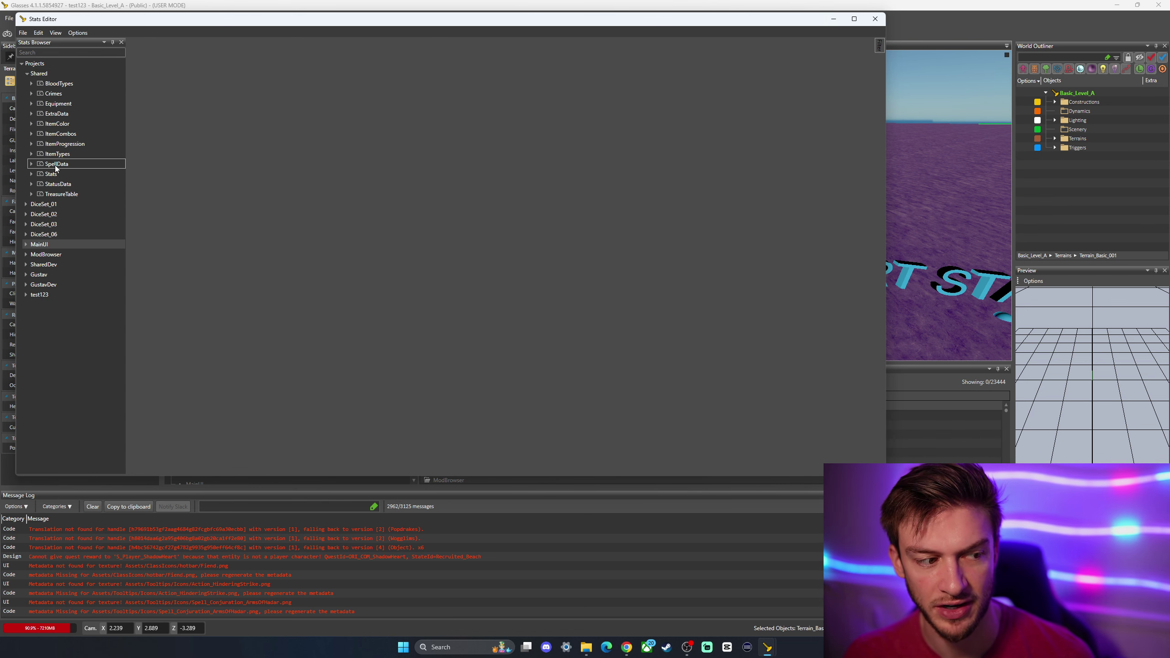
{"action": "left_click", "coordinate": [32, 164]}
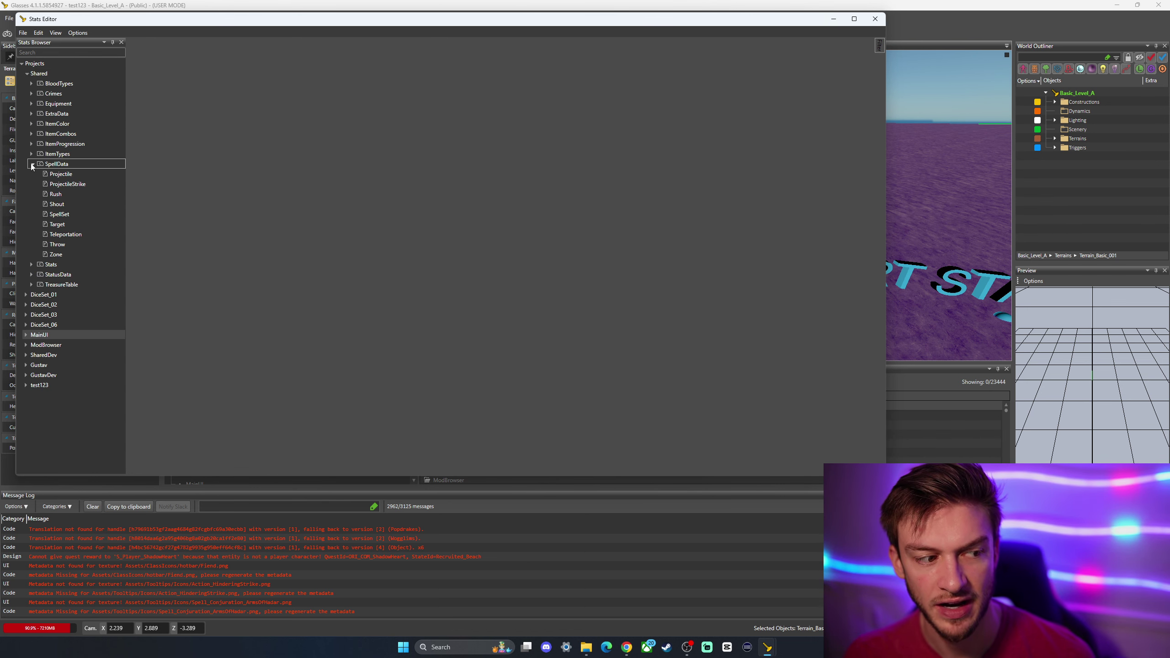
{"action": "double_click", "coordinate": [57, 204]}
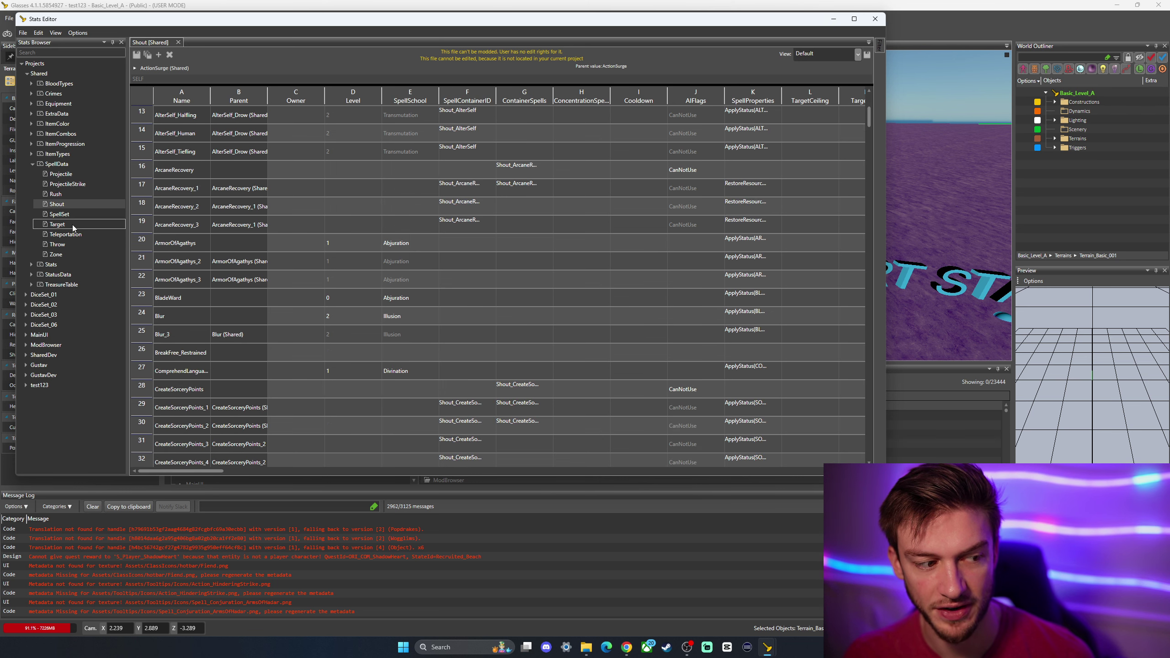
{"action": "scroll", "coordinate": [208, 268], "scroll_direction": "down", "scroll_amount": 7}
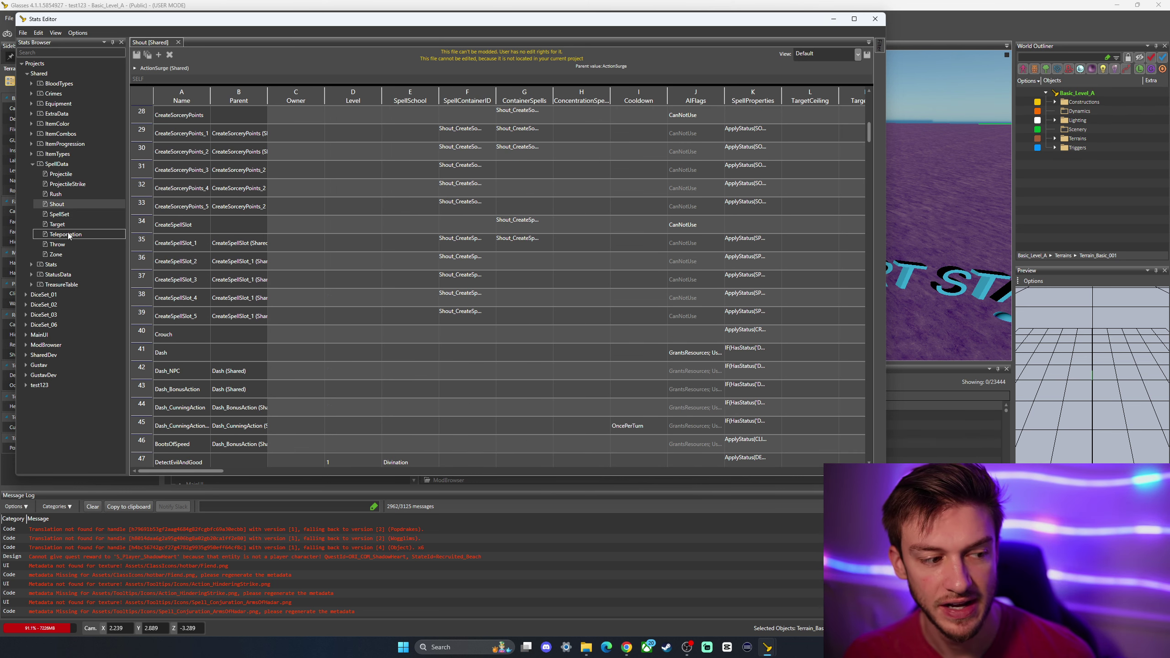
{"action": "double_click", "coordinate": [58, 225]}
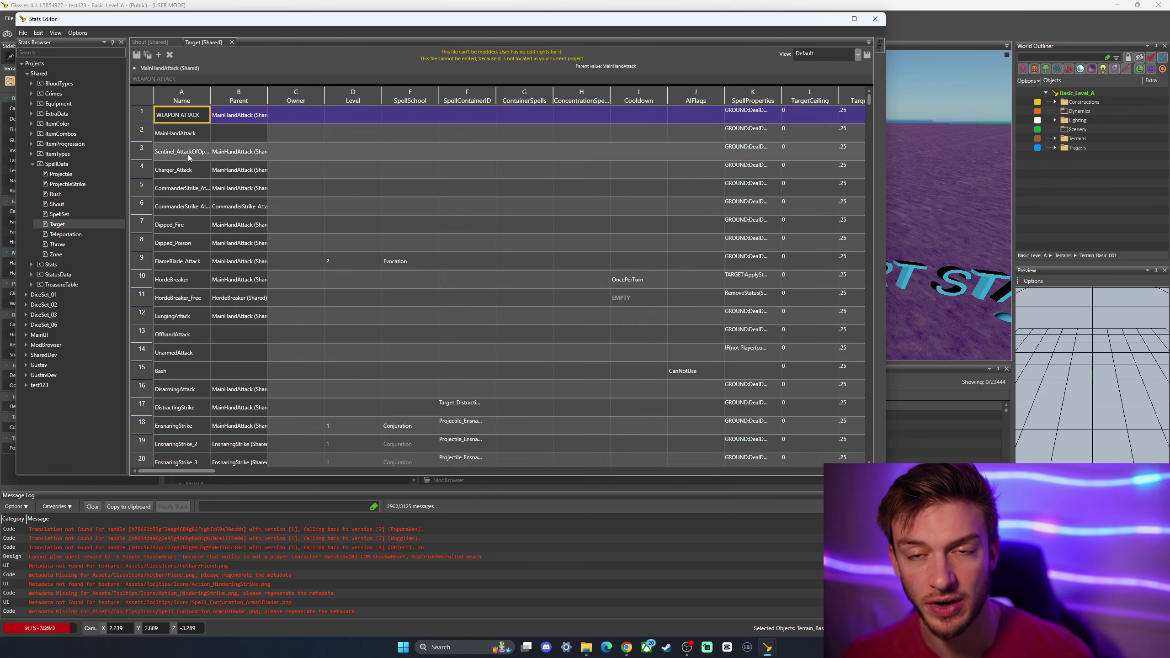
{"action": "scroll", "coordinate": [148, 194], "scroll_direction": "down", "scroll_amount": 3}
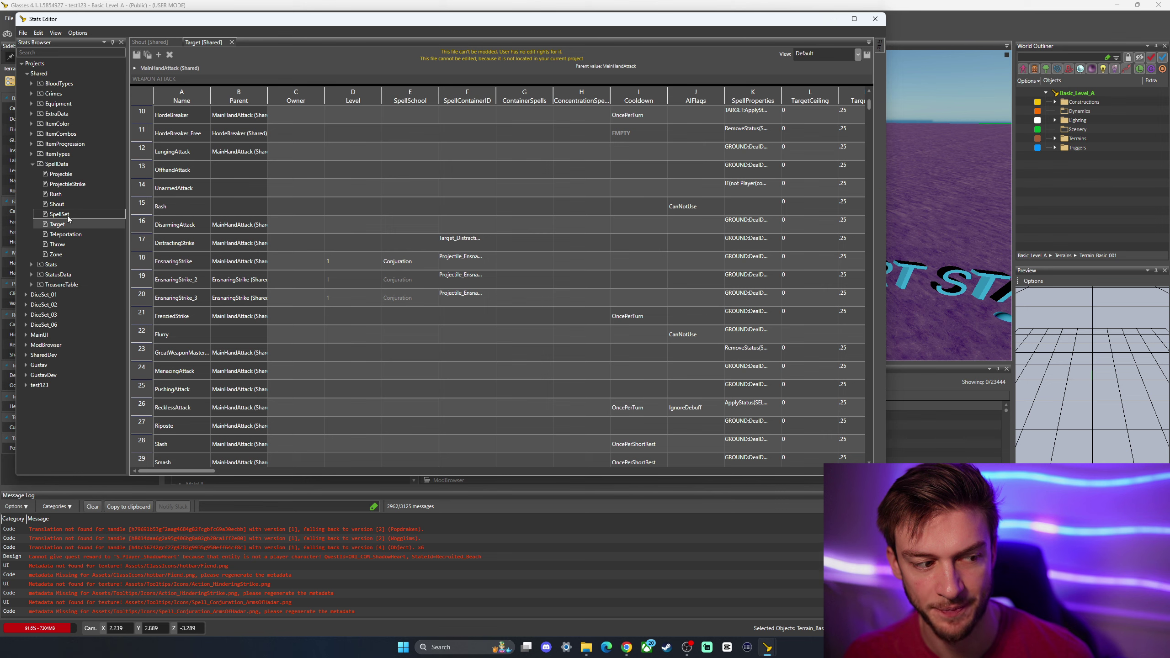
Scroll through the Projectile spell data table, then close the Stats Editor
{"action": "double_click", "coordinate": [61, 174]}
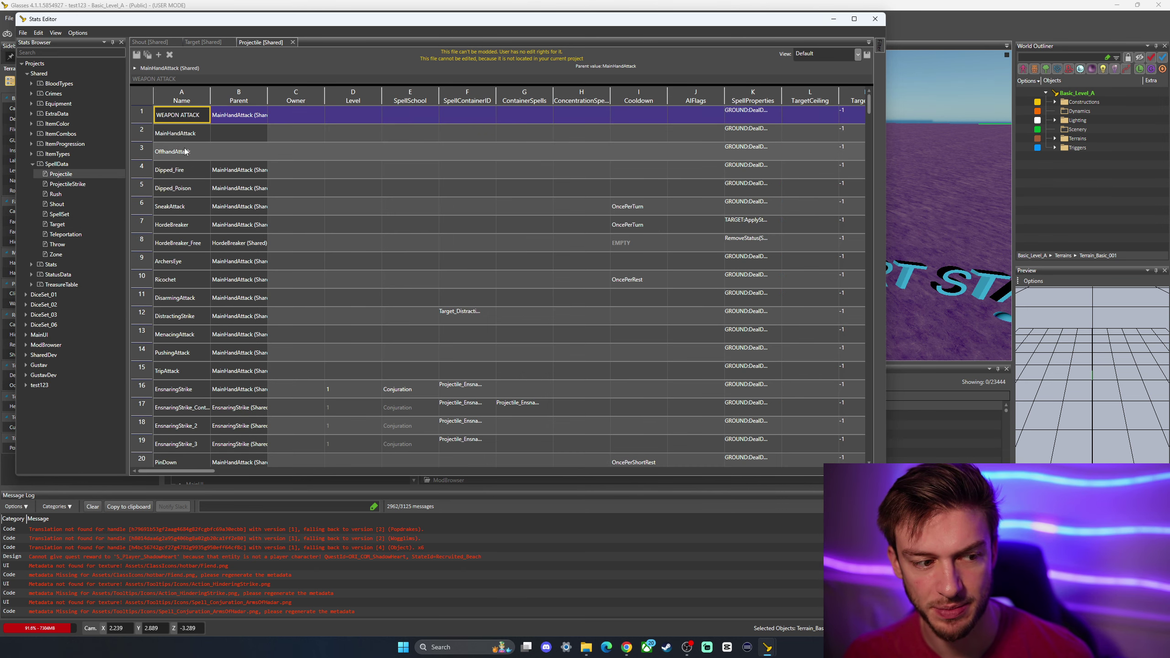
{"action": "scroll", "coordinate": [186, 152], "scroll_direction": "down", "scroll_amount": 14}
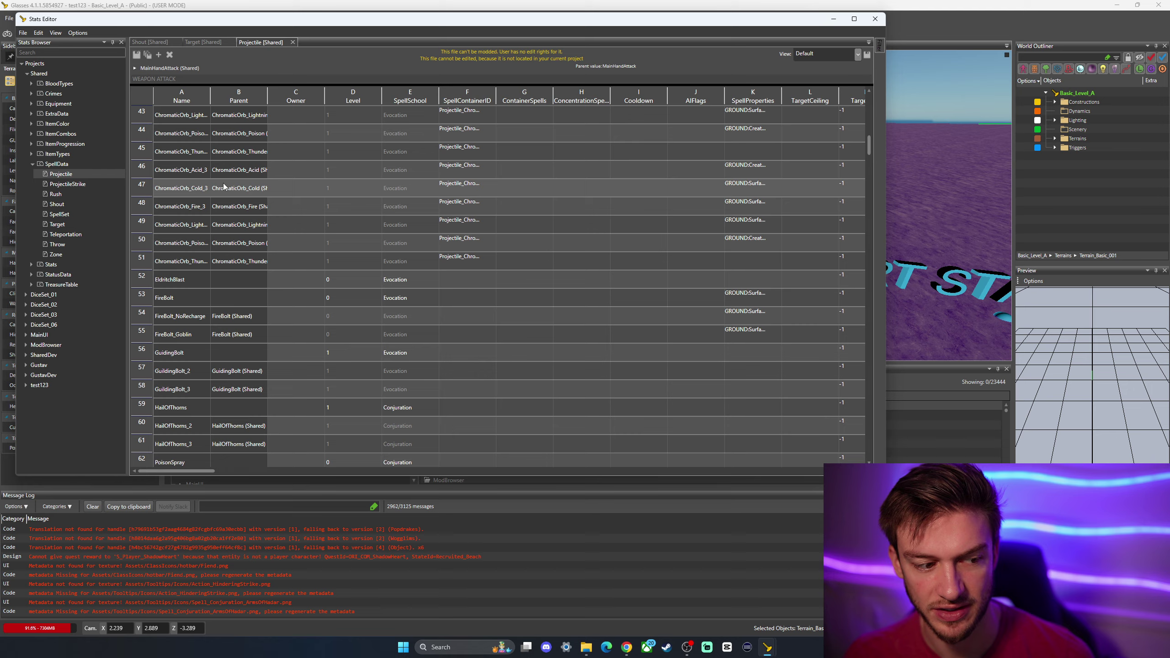
{"action": "scroll", "coordinate": [223, 186], "scroll_direction": "down", "scroll_amount": 20}
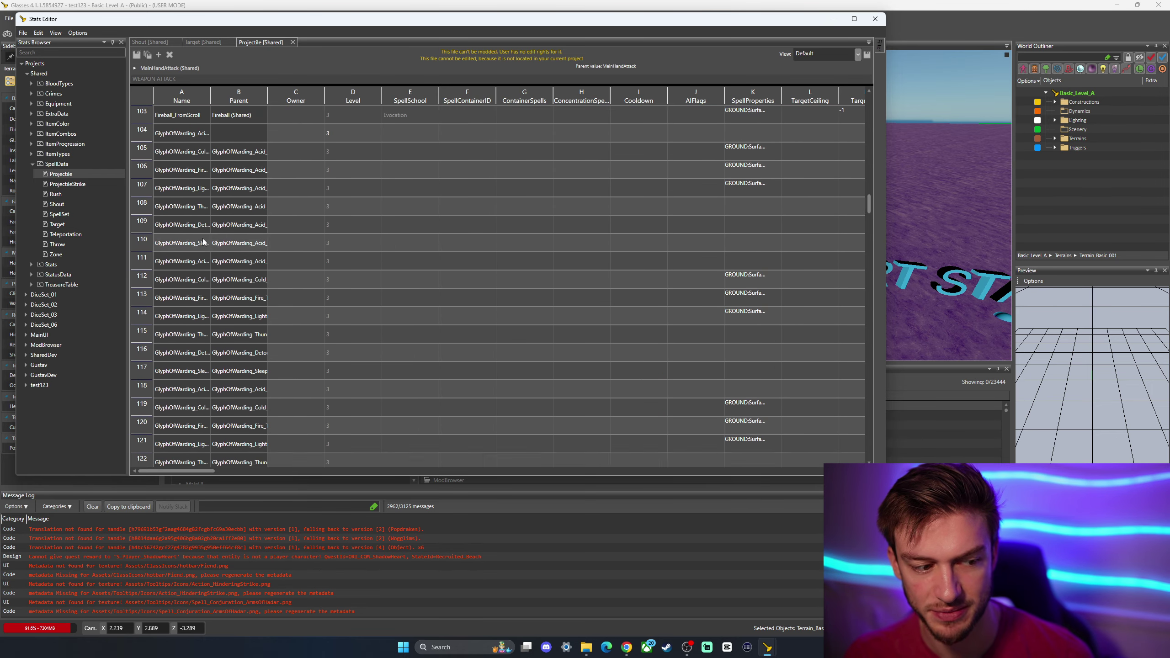
{"action": "scroll", "coordinate": [203, 241], "scroll_direction": "down", "scroll_amount": 4}
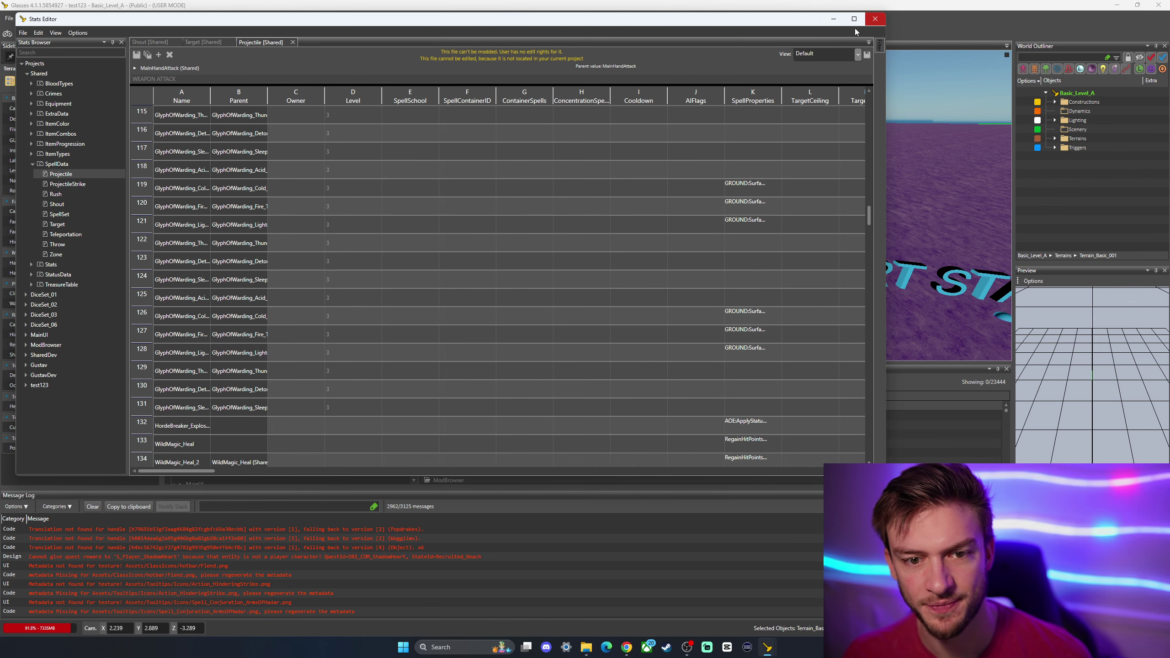
{"action": "left_click", "coordinate": [875, 19]}
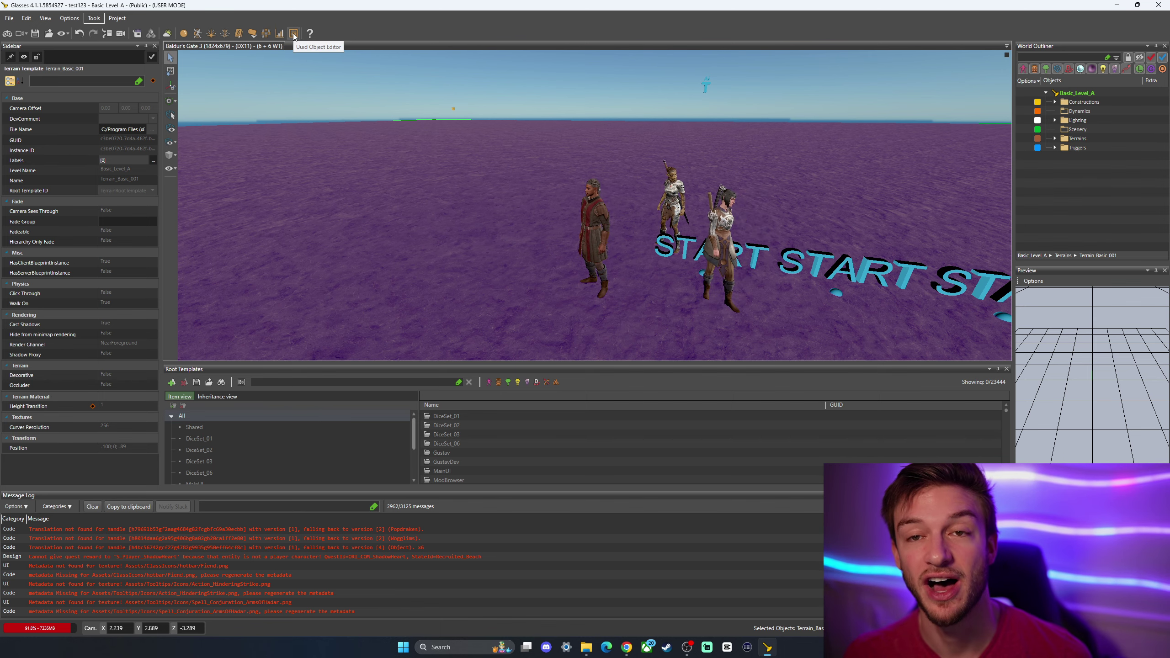
{"action": "left_click", "coordinate": [293, 34]}
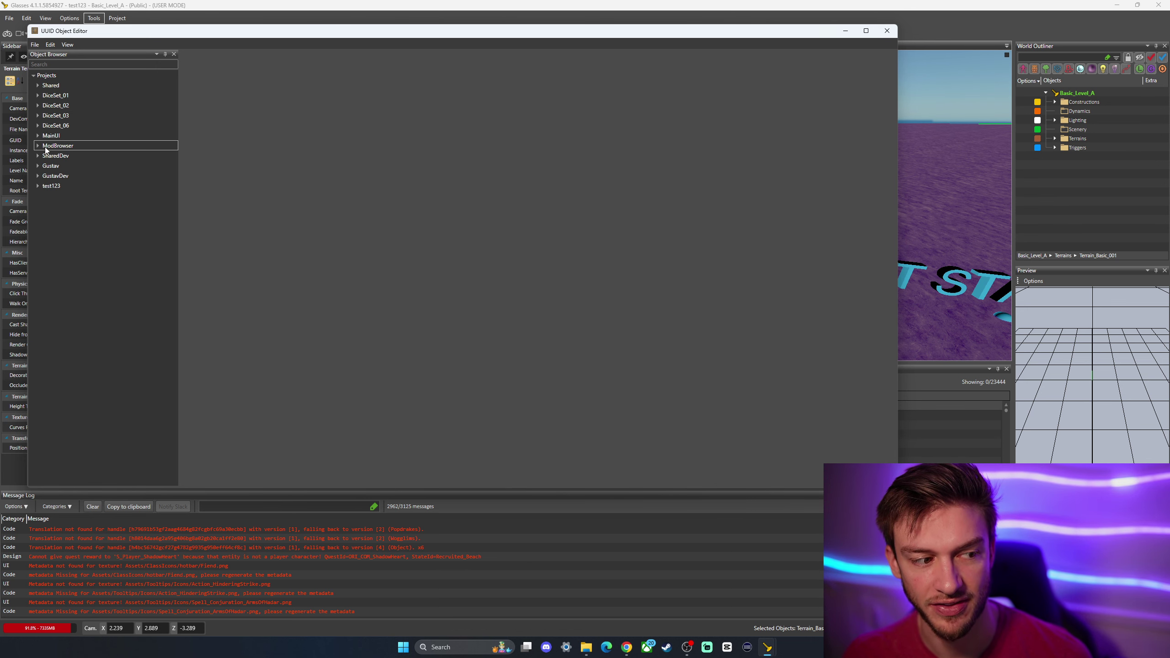
{"action": "left_click", "coordinate": [38, 85]}
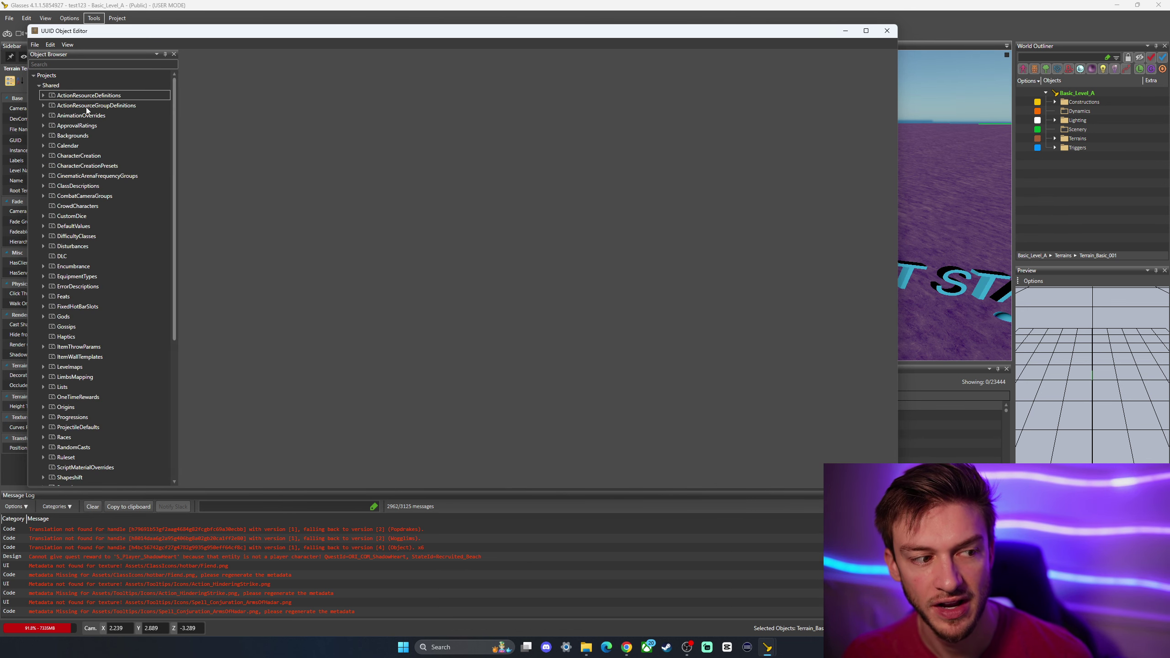
{"action": "scroll", "coordinate": [96, 252], "scroll_direction": "down", "scroll_amount": 1}
{"action": "scroll", "coordinate": [96, 253], "scroll_direction": "down", "scroll_amount": 6}
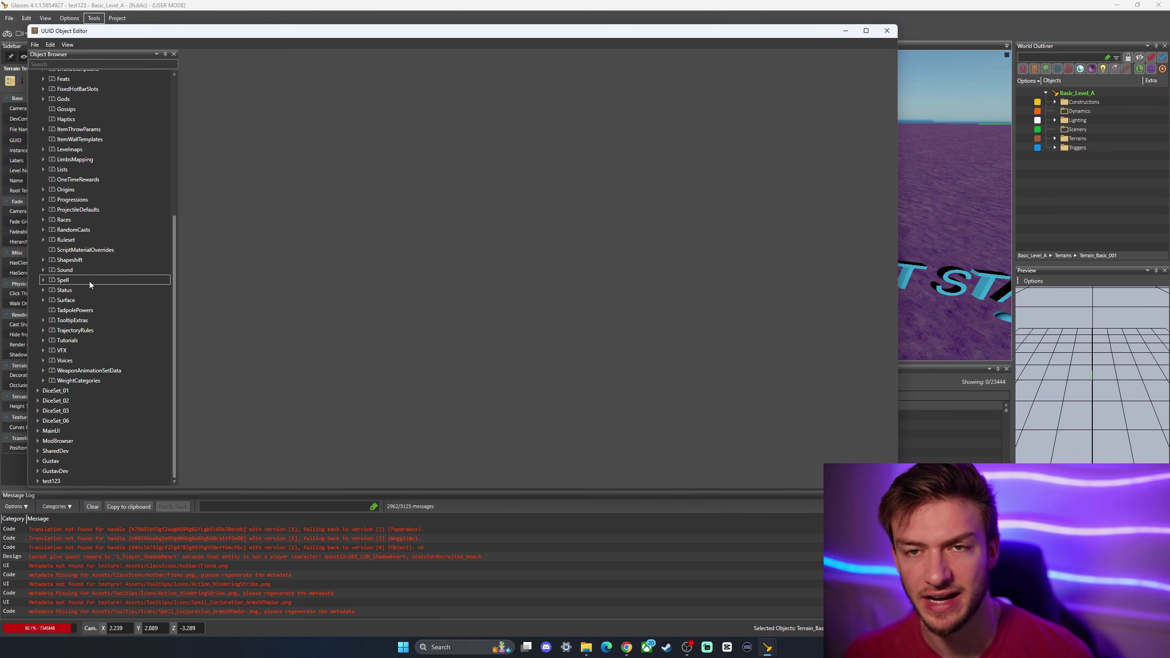
{"action": "left_click", "coordinate": [43, 281]}
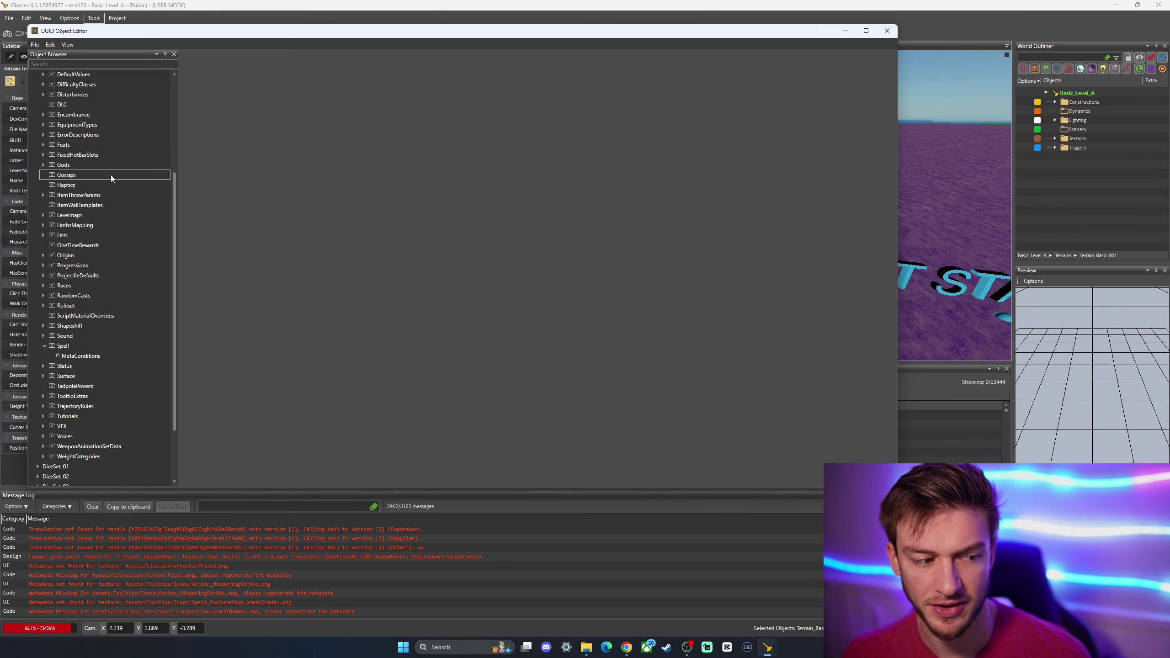
{"action": "scroll", "coordinate": [111, 175], "scroll_direction": "up", "scroll_amount": 3}
{"action": "scroll", "coordinate": [134, 180], "scroll_direction": "up", "scroll_amount": 5}
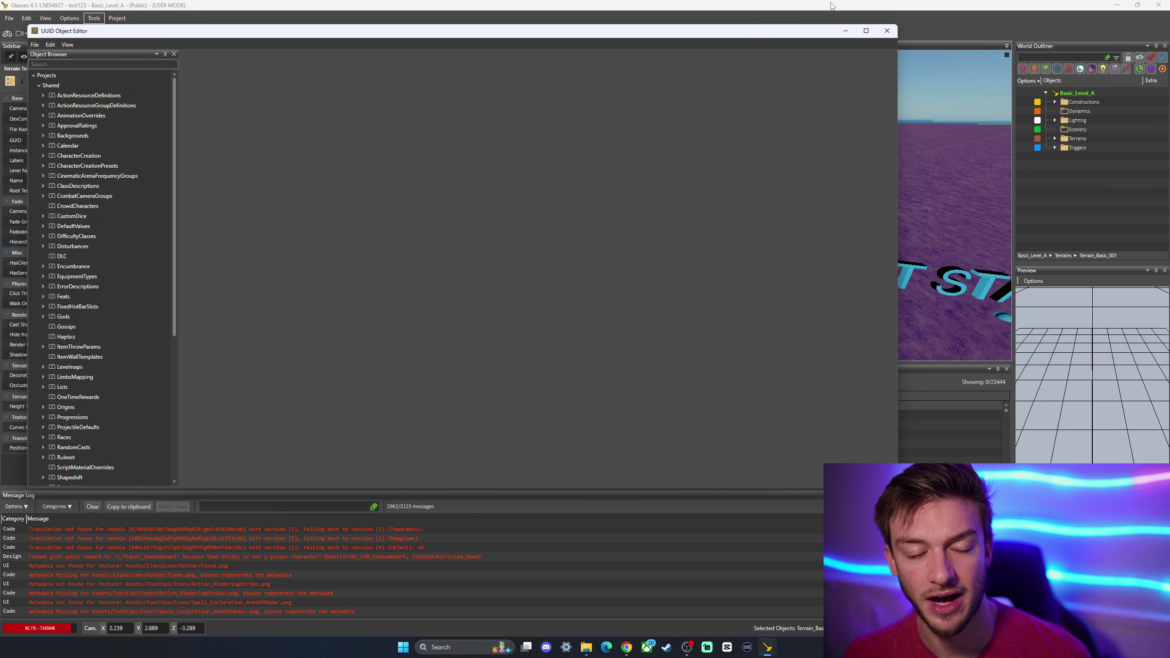
{"action": "left_click", "coordinate": [885, 31]}
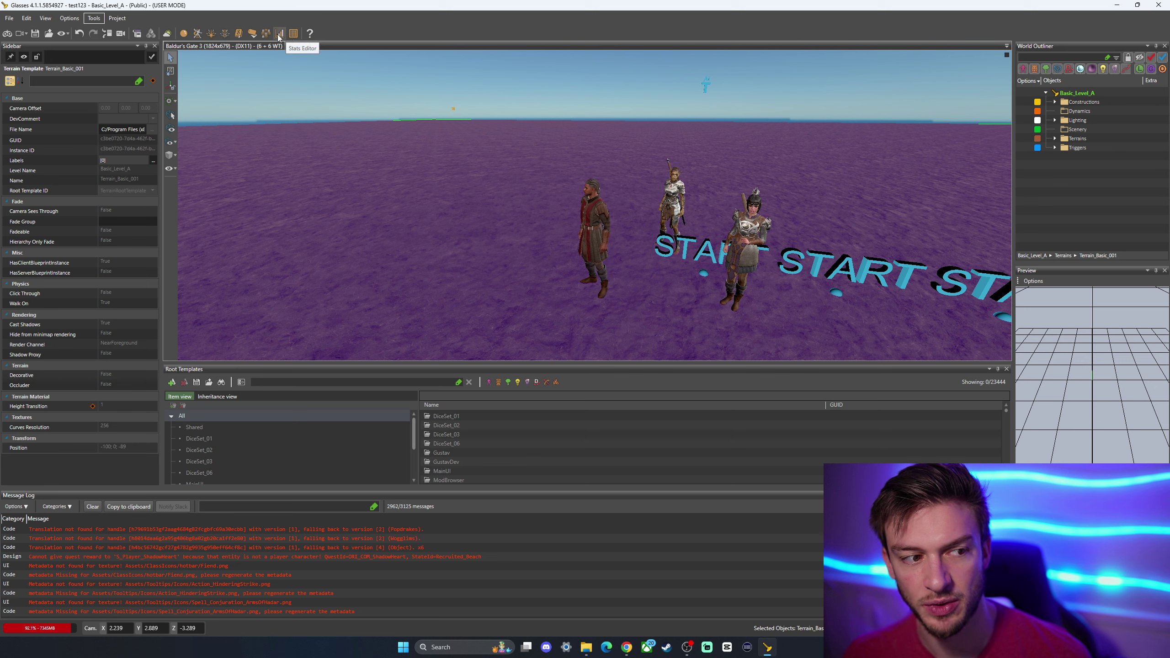
Enter game mode, move the party to two spots, and open the Console Window
{"action": "left_click", "coordinate": [7, 34]}
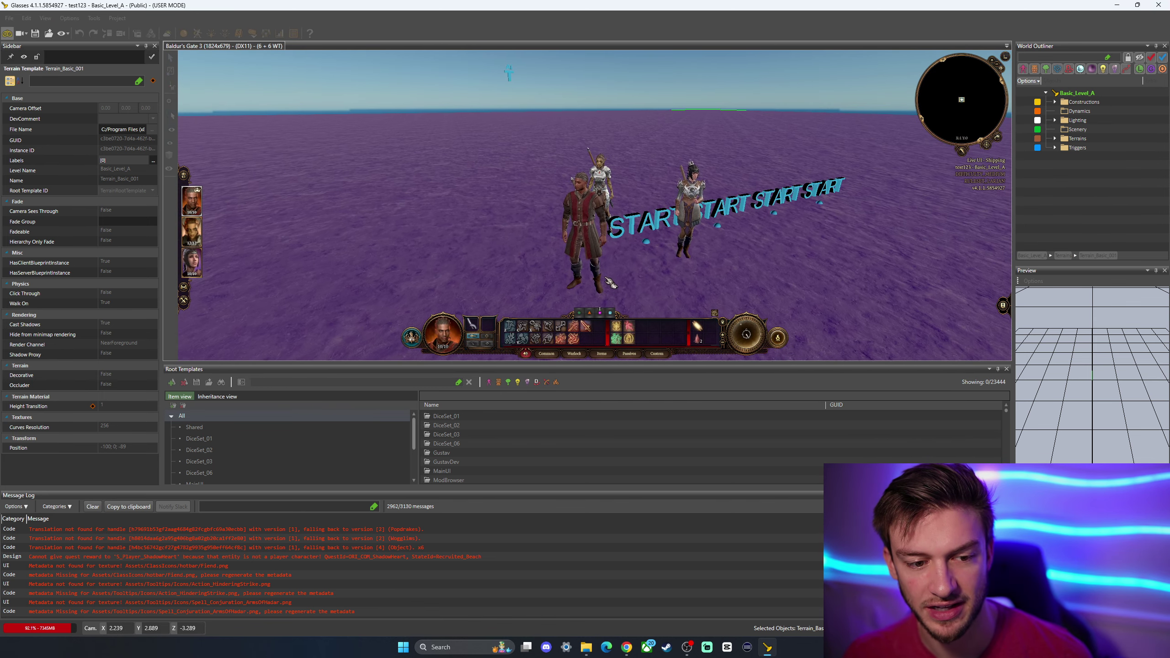
{"action": "left_click", "coordinate": [496, 258]}
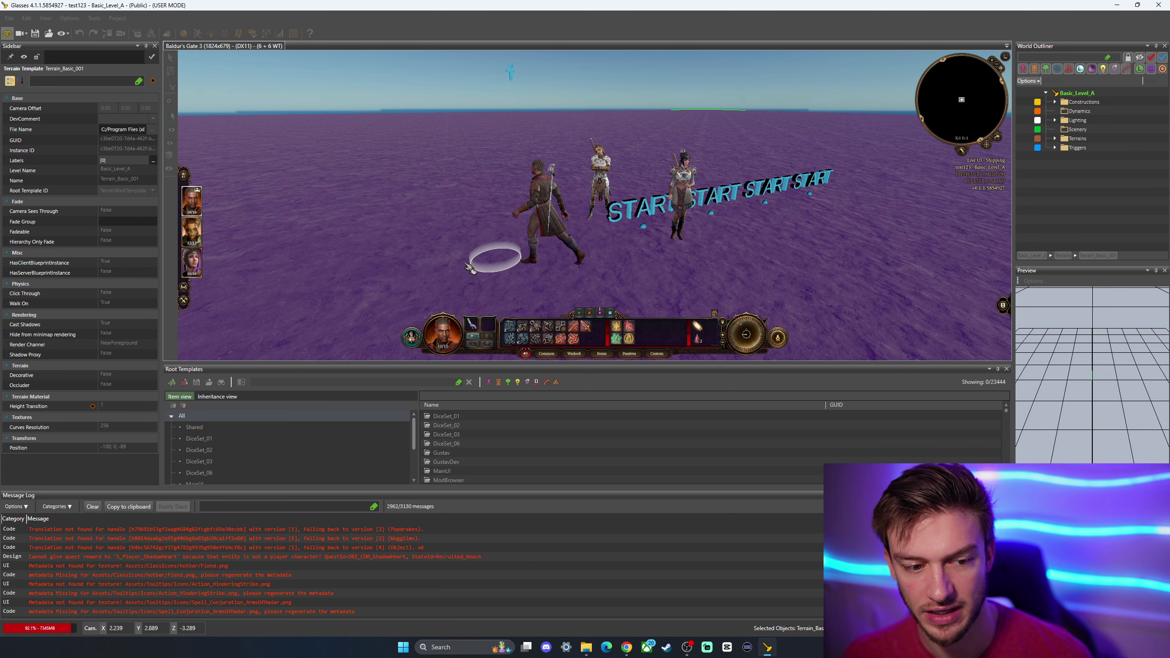
{"action": "left_click", "coordinate": [558, 258]}
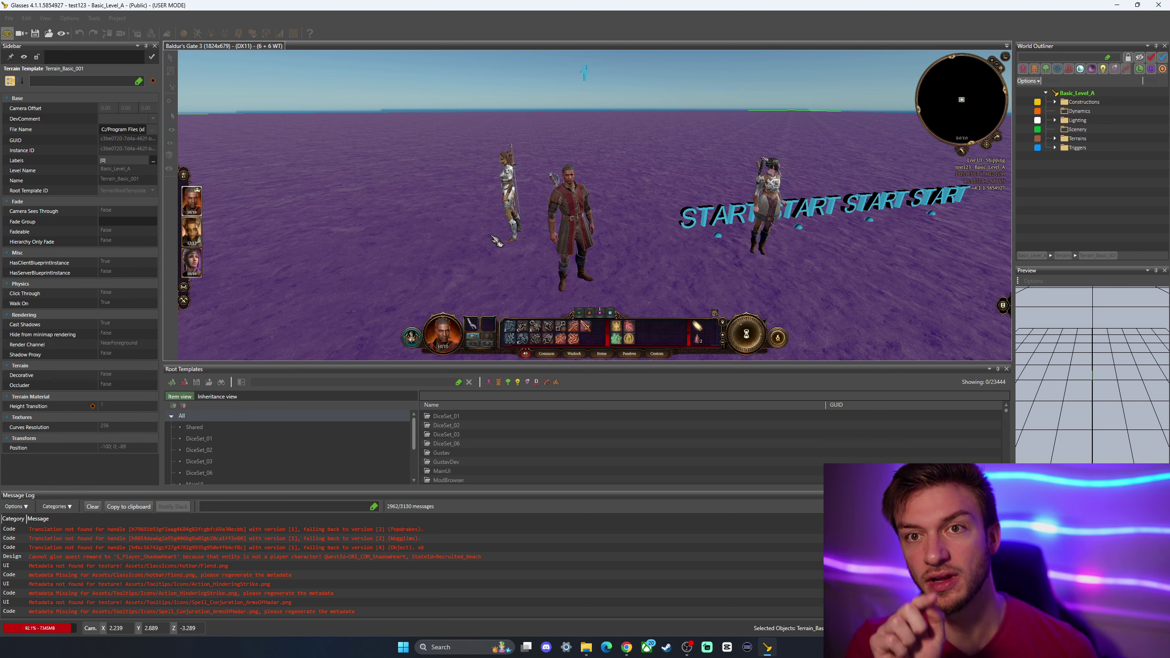
{"action": "key", "text": "grave"}
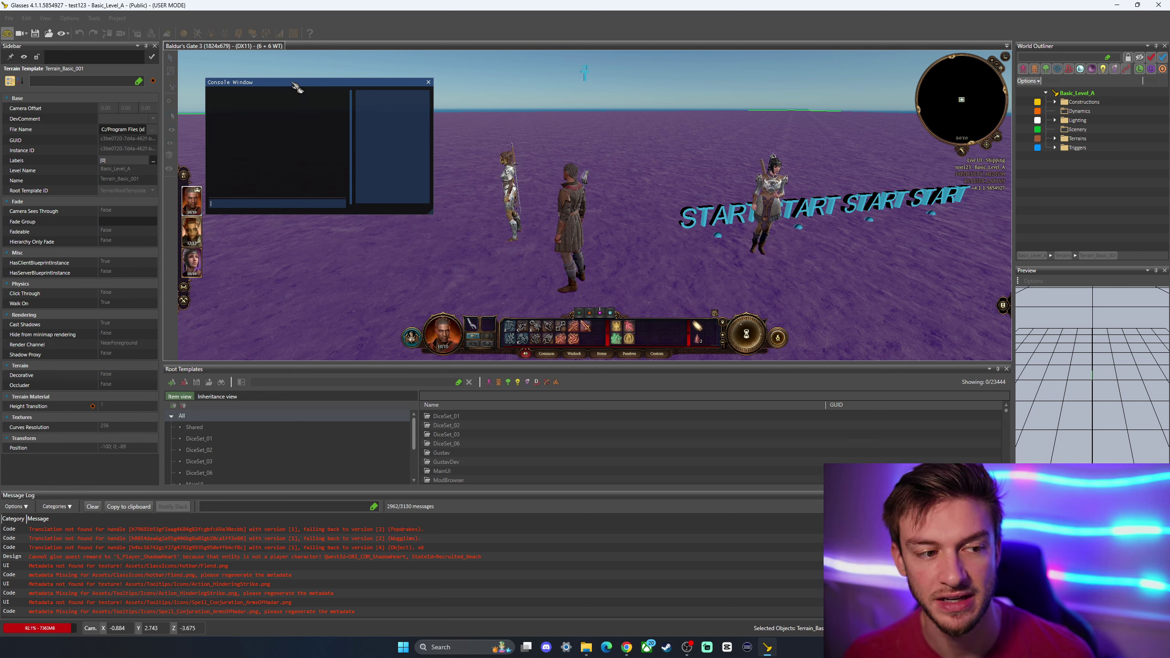
Move the console aside and run ccStartNew from the command suggestions
{"action": "left_click_drag", "start_coordinate": [297, 87], "coordinate": [318, 90]}
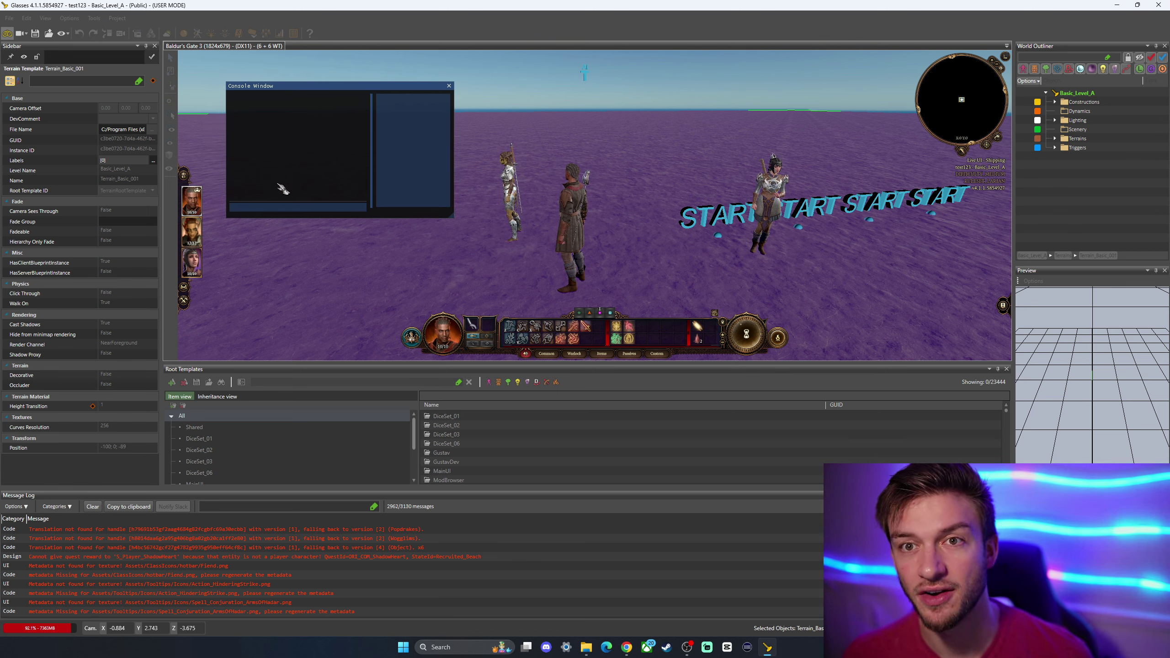
{"action": "type", "text": "cc"}
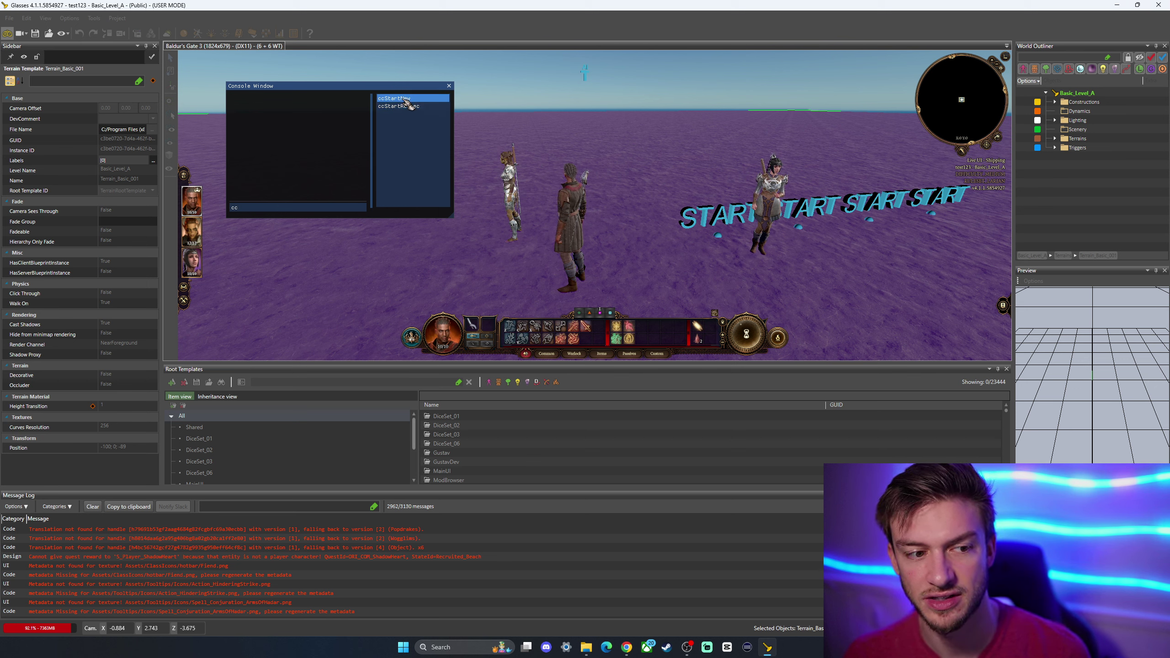
{"action": "left_click", "coordinate": [405, 98]}
{"action": "key", "text": "Return"}
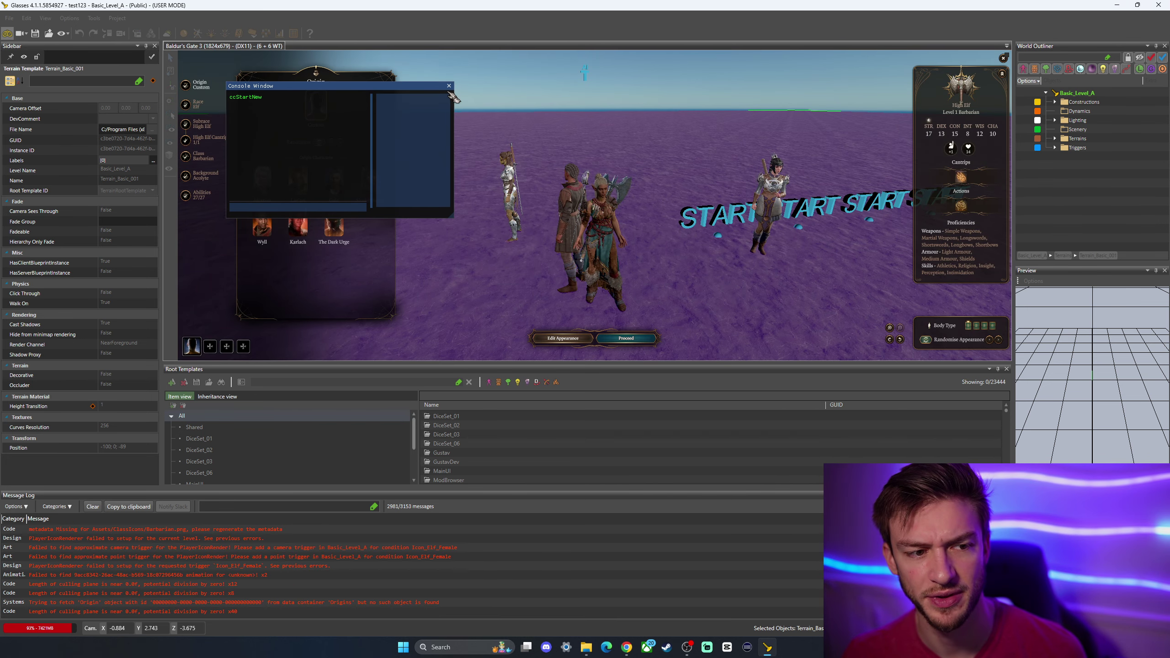
Pick The Dark Urge origin and review its Sorcerer class, cantrips and Storm Sorcery subclass
{"action": "left_click", "coordinate": [449, 86]}
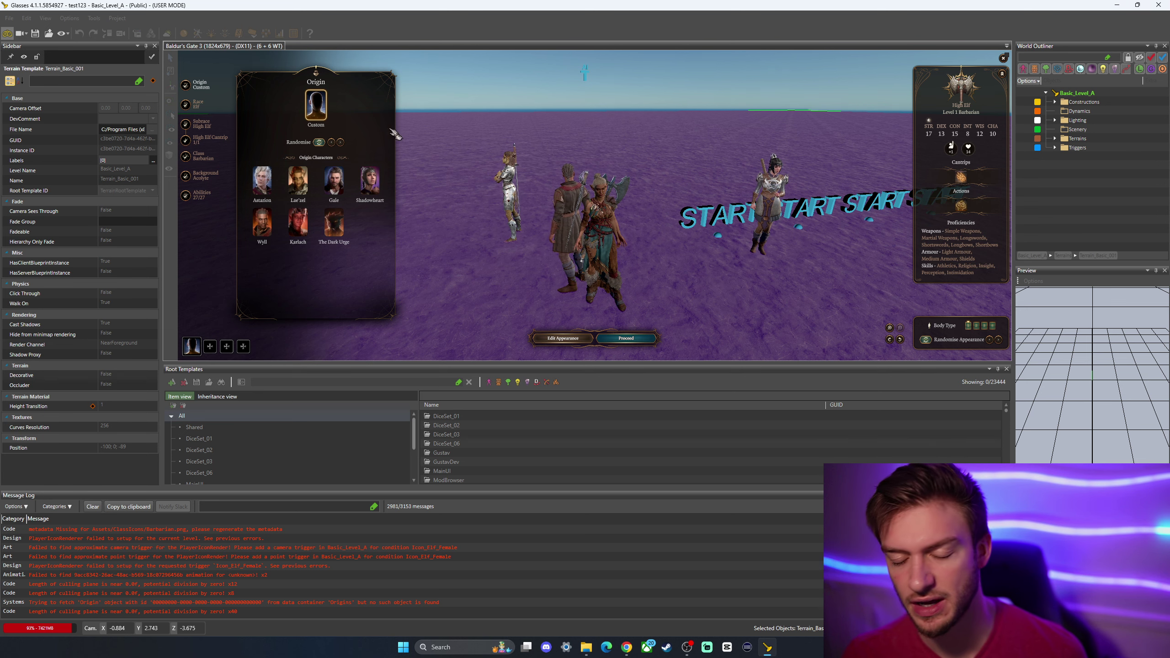
{"action": "left_click", "coordinate": [333, 223]}
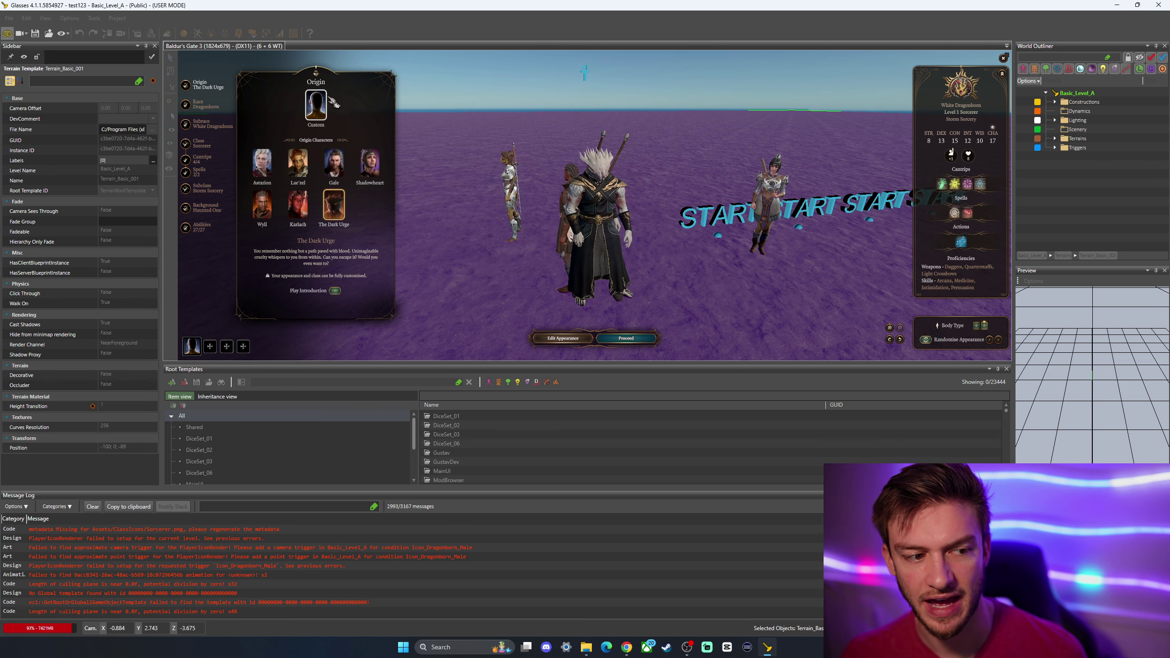
{"action": "left_click", "coordinate": [199, 143]}
{"action": "scroll", "coordinate": [362, 211], "scroll_direction": "down", "scroll_amount": 1}
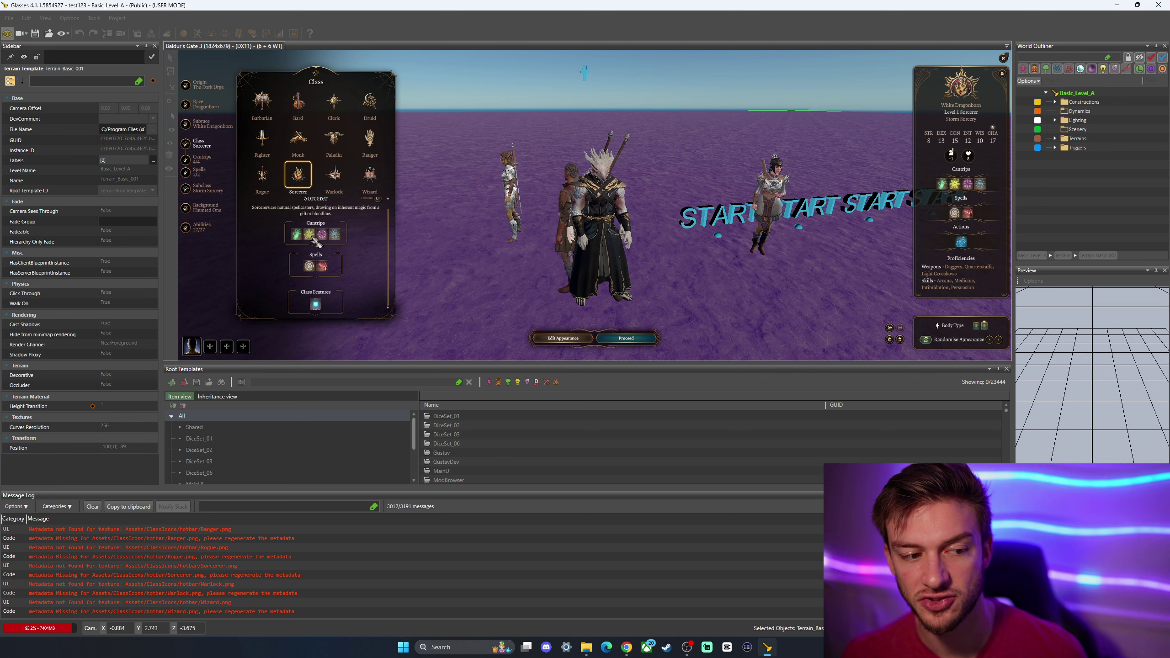
{"action": "left_click", "coordinate": [201, 159]}
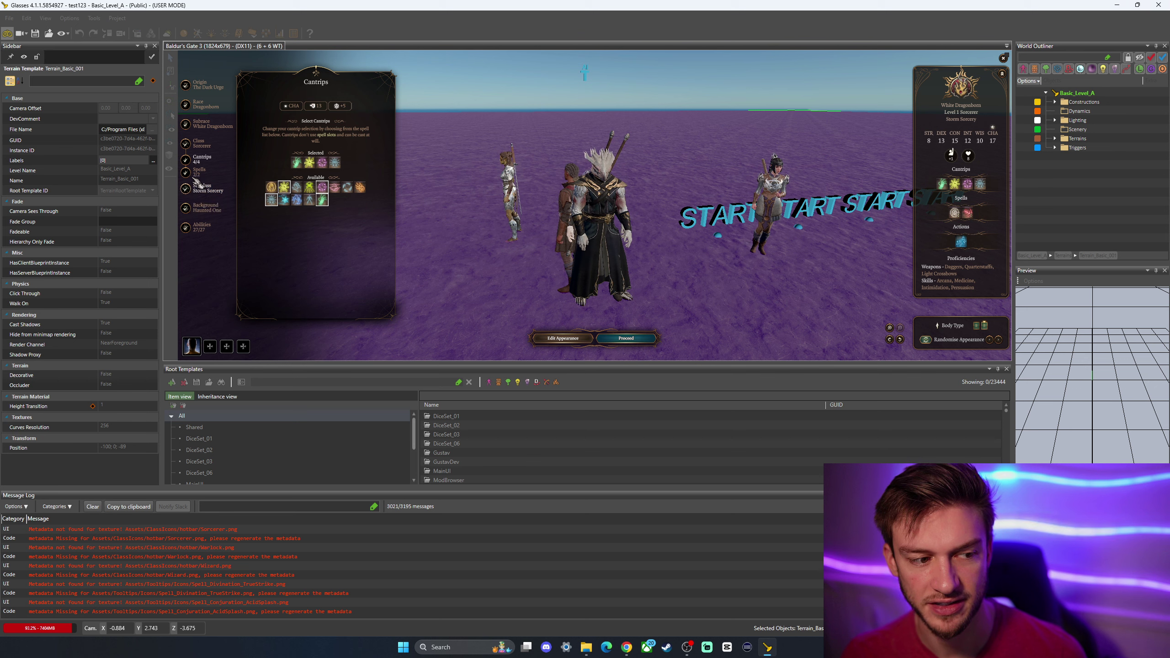
{"action": "left_click", "coordinate": [201, 187]}
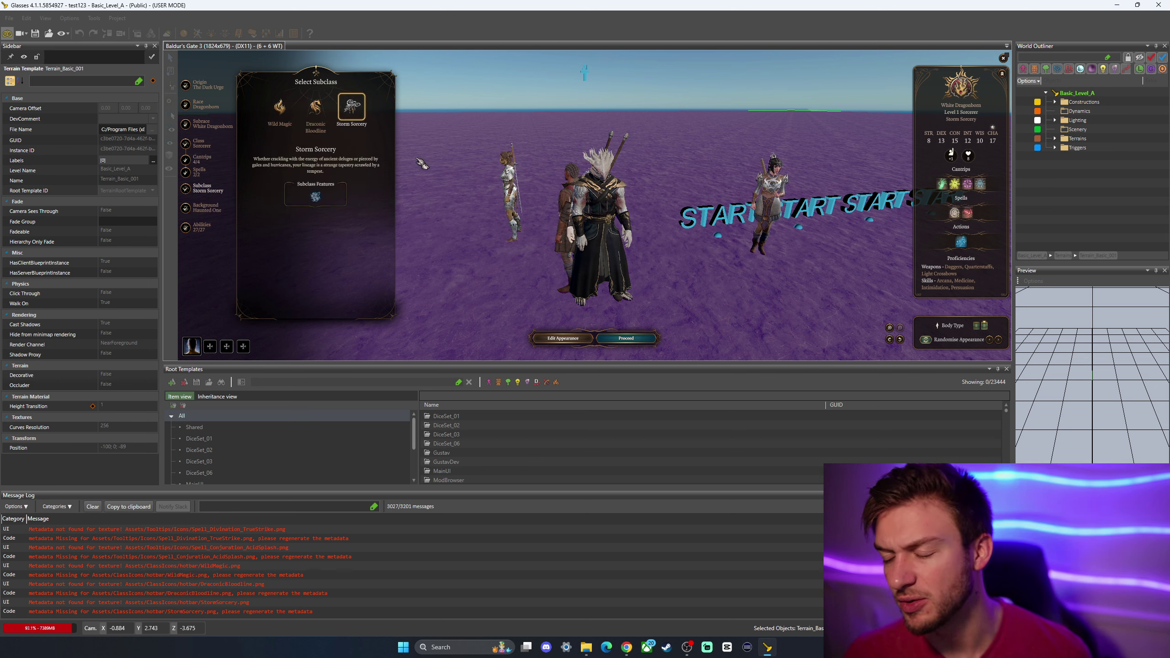